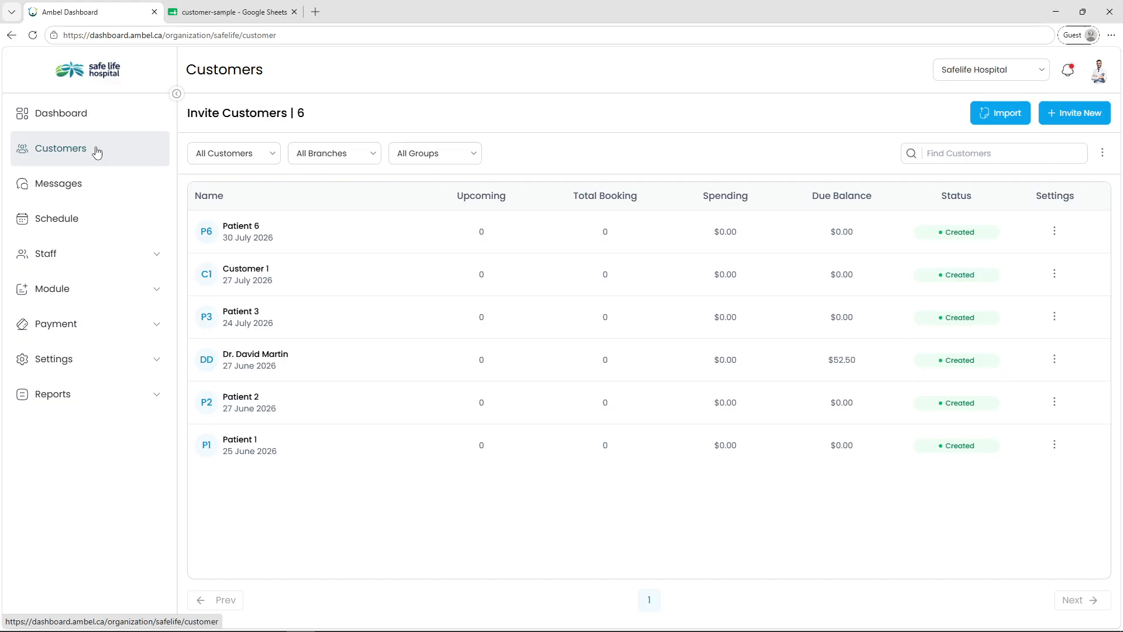
In the business info settings, change how customers are referred to from the default to "Patients" and reload the page.
left_click(139, 376)
left_click(76, 435)
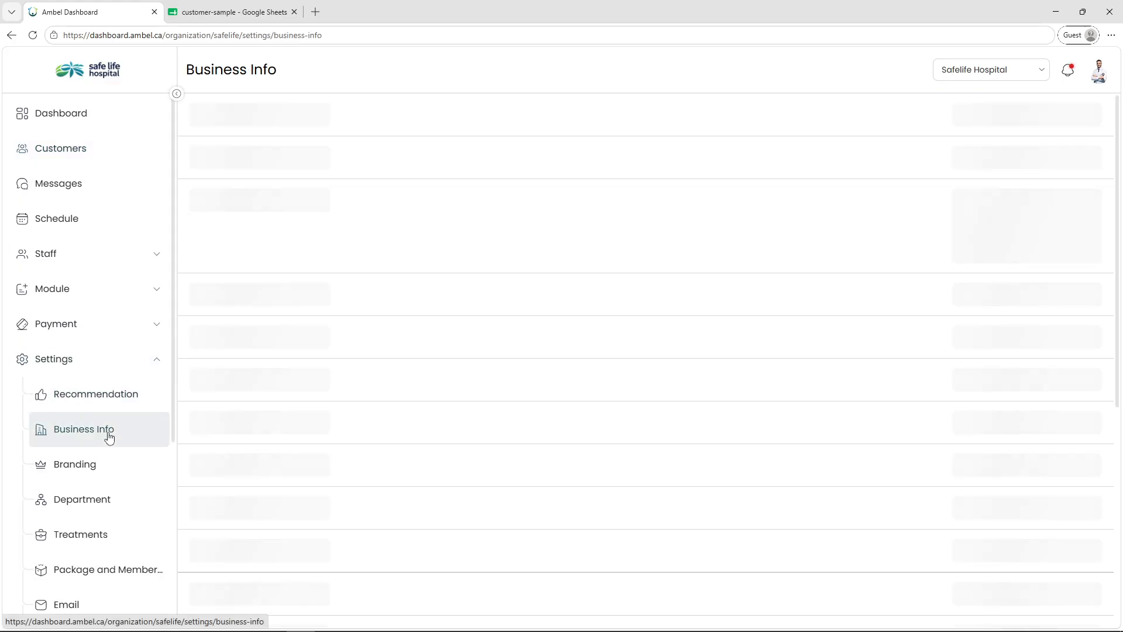
scroll(780, 408, "down", 5)
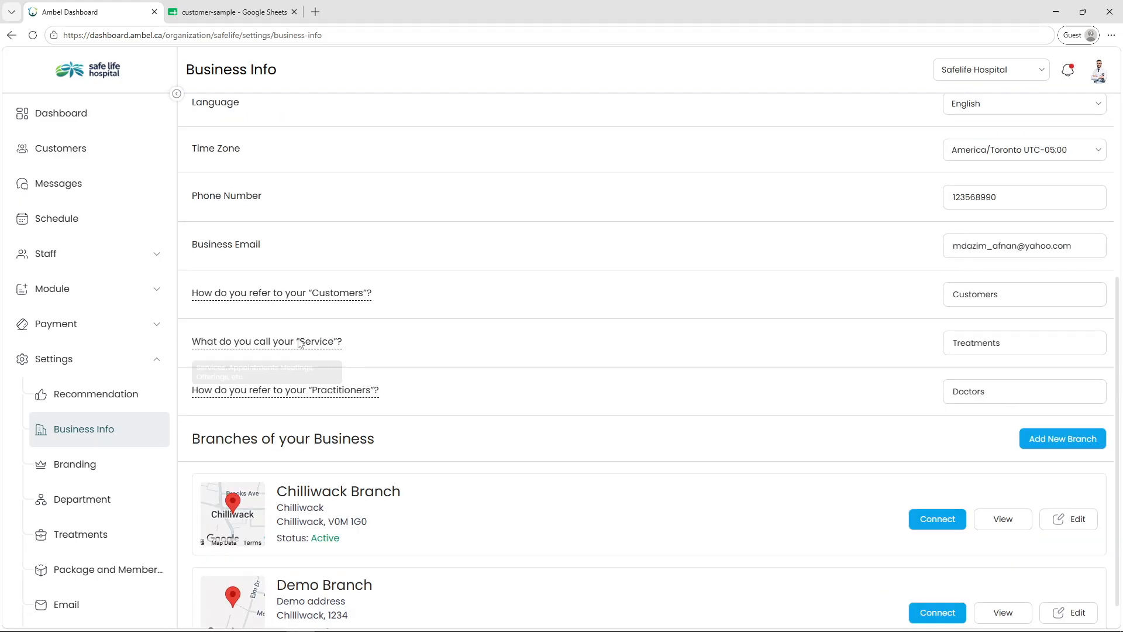
left_click_drag(1026, 285, 914, 291)
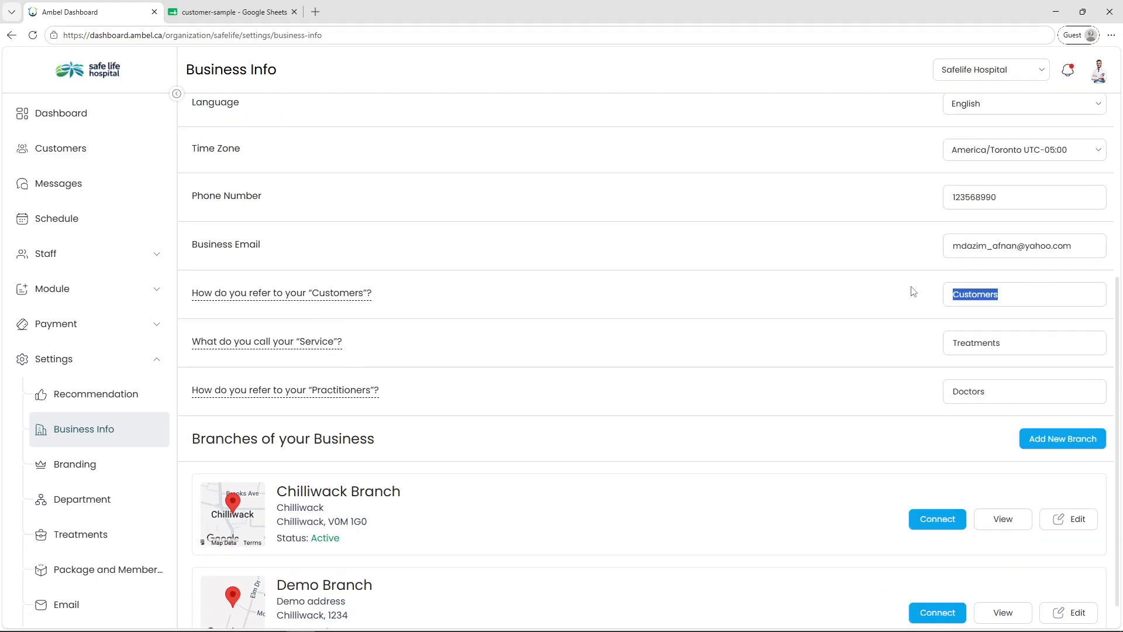
type("Patients")
left_click(33, 35)
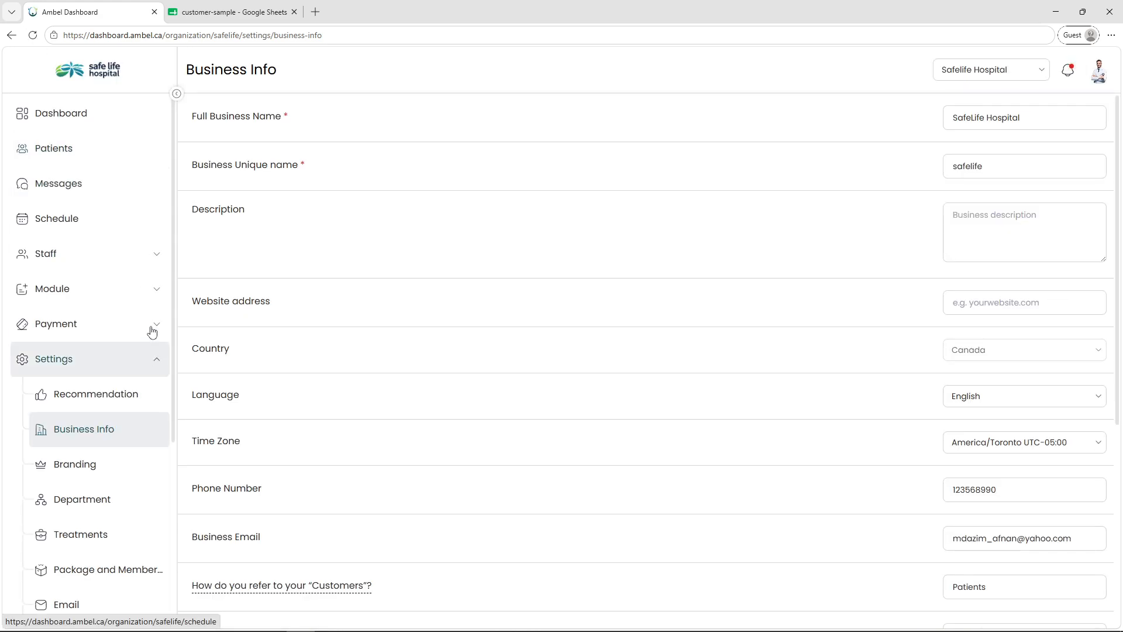
Invite a new patient named "Patient 5" to the Chilliwack Branch, filling in the patient's email.
left_click(118, 155)
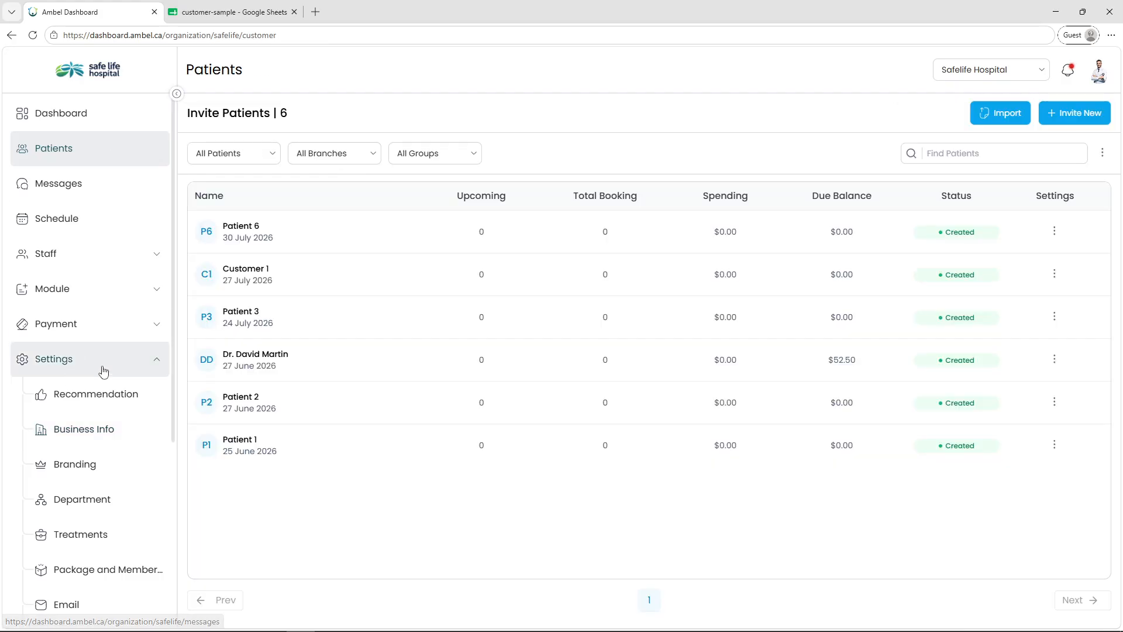
left_click(156, 357)
left_click(119, 150)
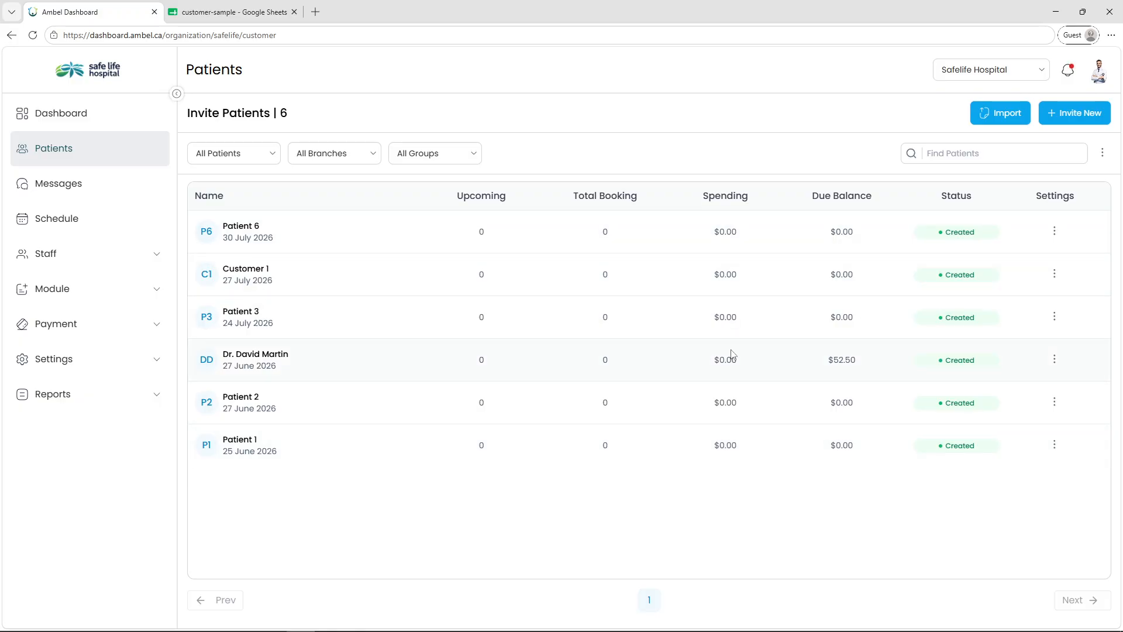
left_click(1073, 121)
left_click(468, 297)
type("Patient 5")
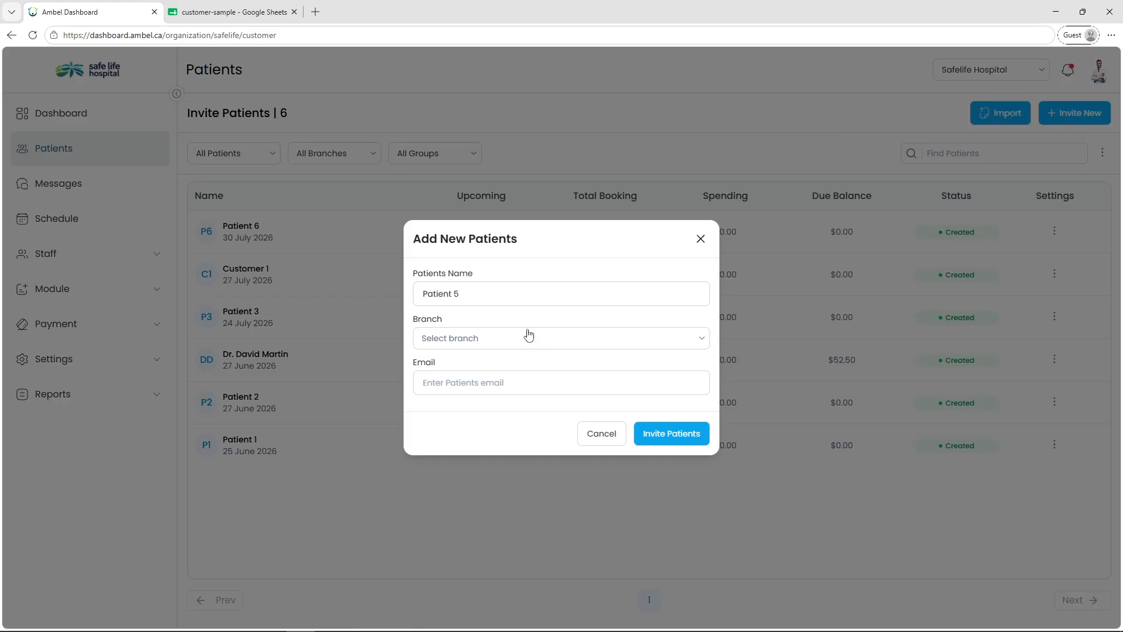
left_click(528, 338)
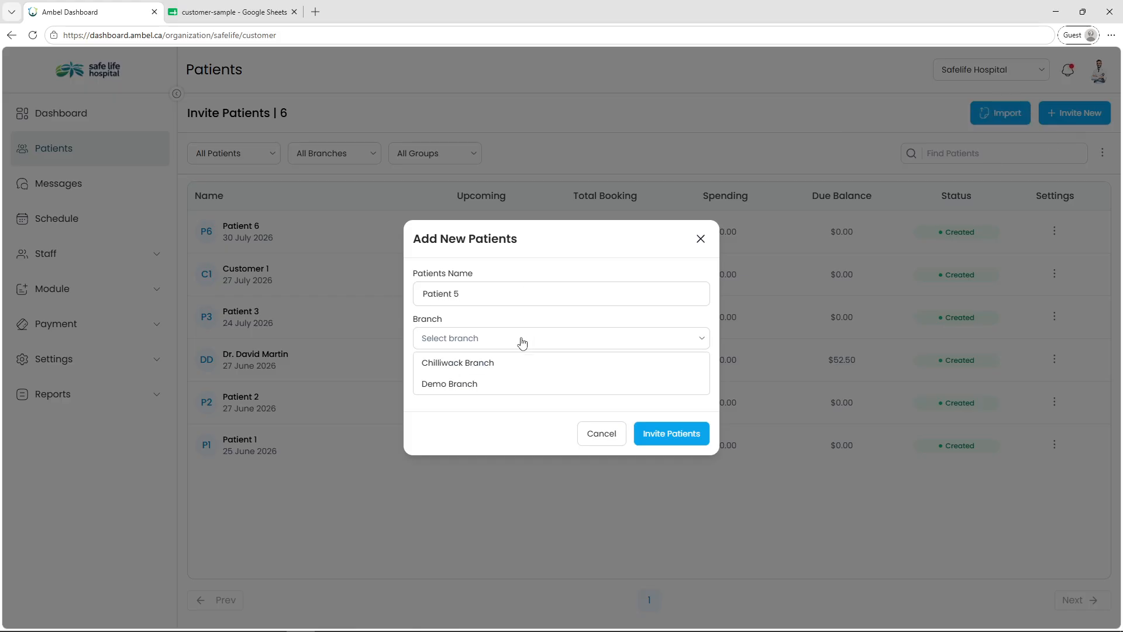
left_click(519, 369)
left_click(492, 385)
type("patient5@email.com")
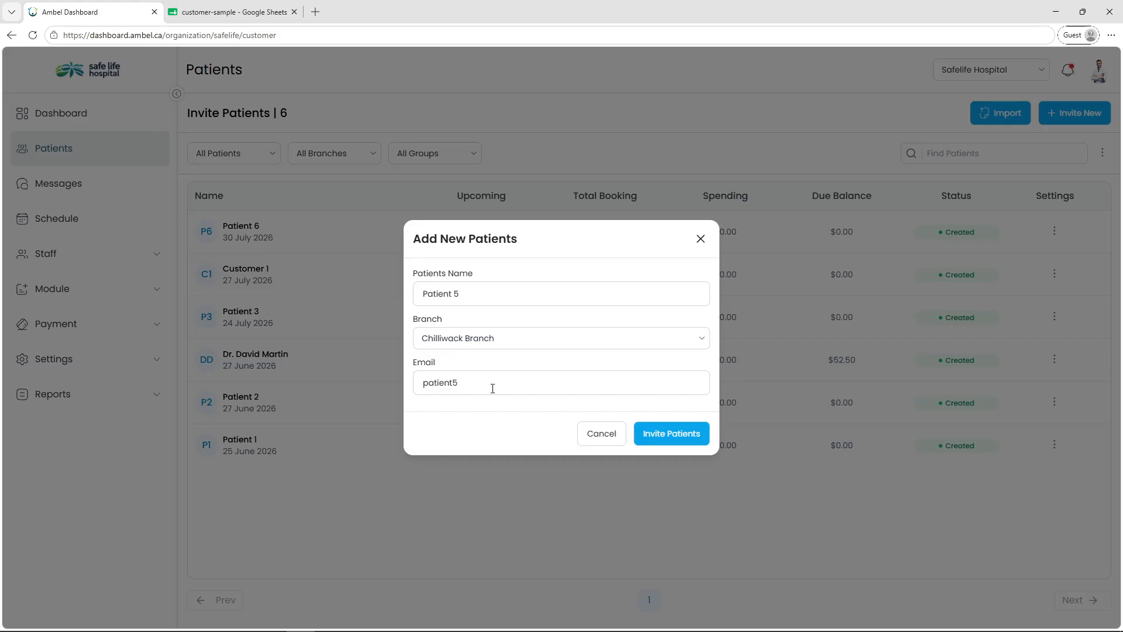
left_click(657, 433)
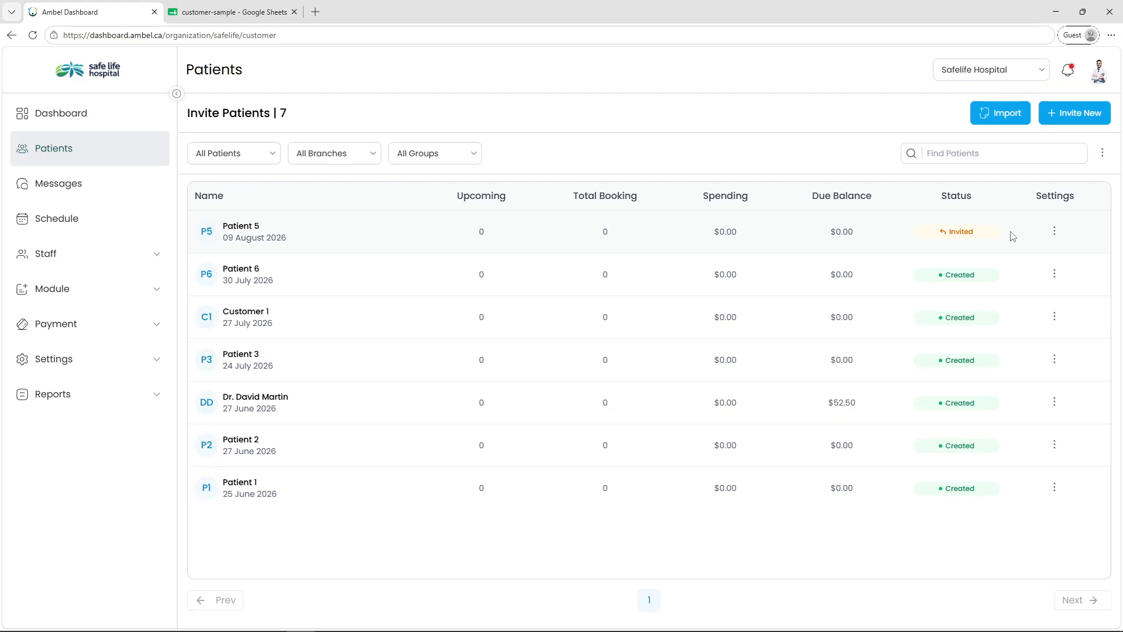
In the schedule, show the second doctor's week and start a booking for Tuesday 11 August 2026, 10:00 to 11:00 AM.
left_click(98, 223)
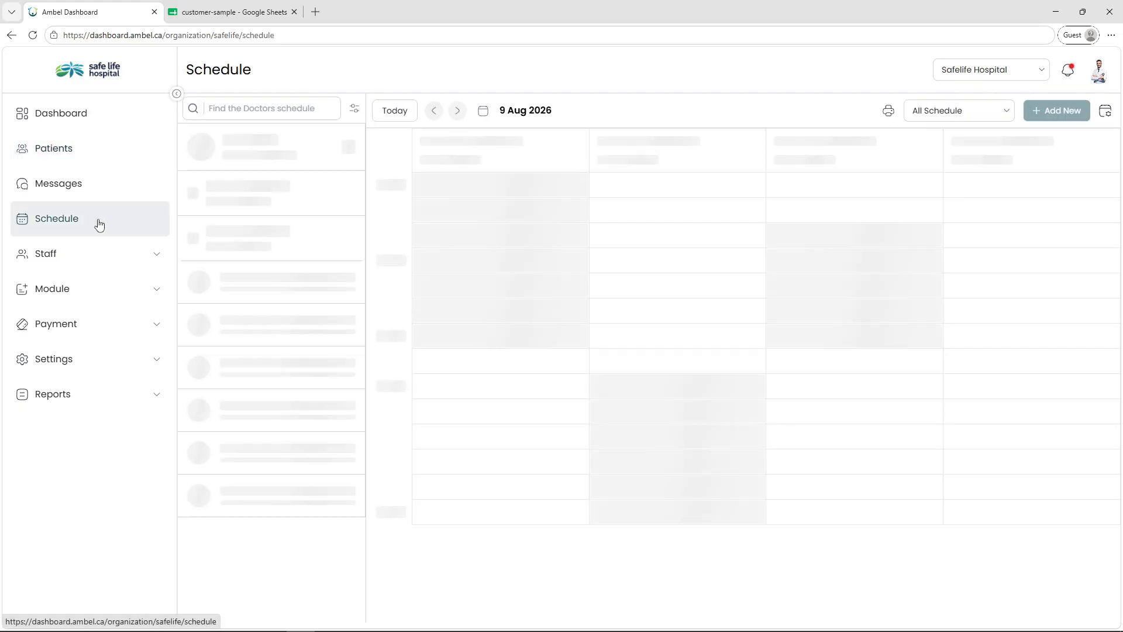
left_click(254, 393)
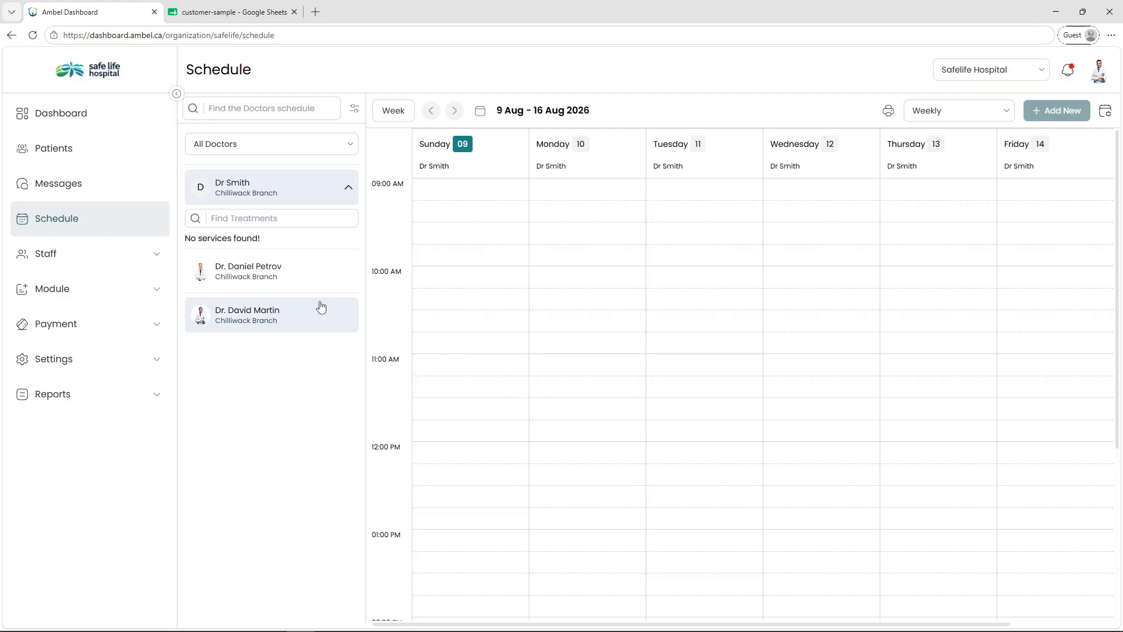
left_click(269, 268)
left_click_drag(678, 282, 673, 352)
Set the new booking's schedule type to Dedicated Appointment and its treatment to Health Check.
left_click(915, 187)
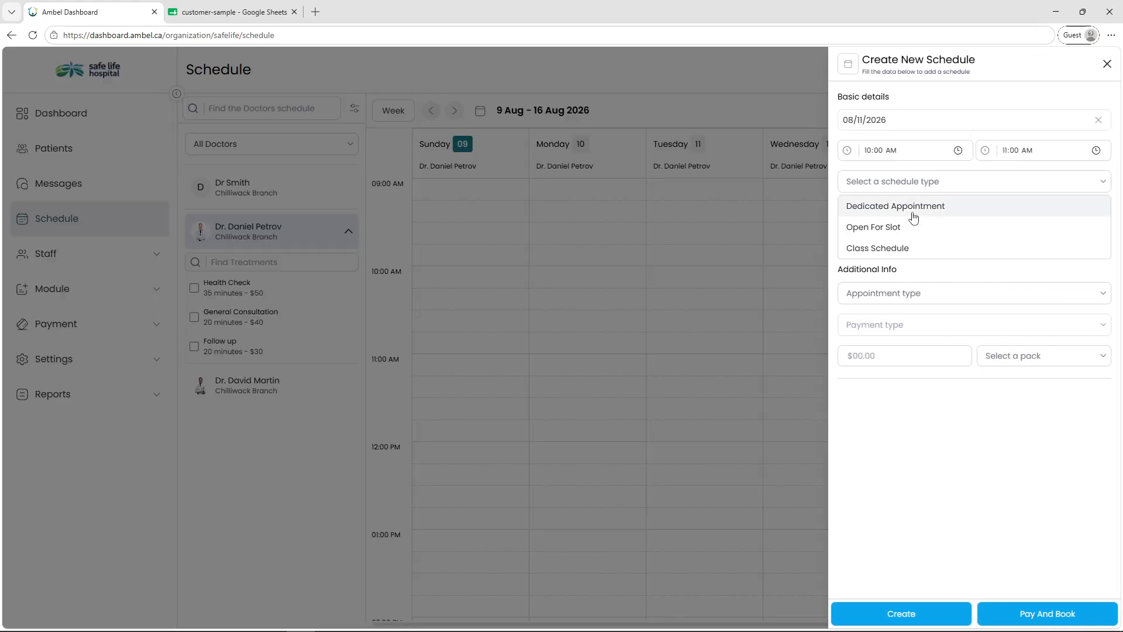
left_click(913, 209)
left_click(915, 213)
left_click(872, 261)
Add "Patient 7" as a new customer on the booking without contact details and create the appointment.
left_click(890, 246)
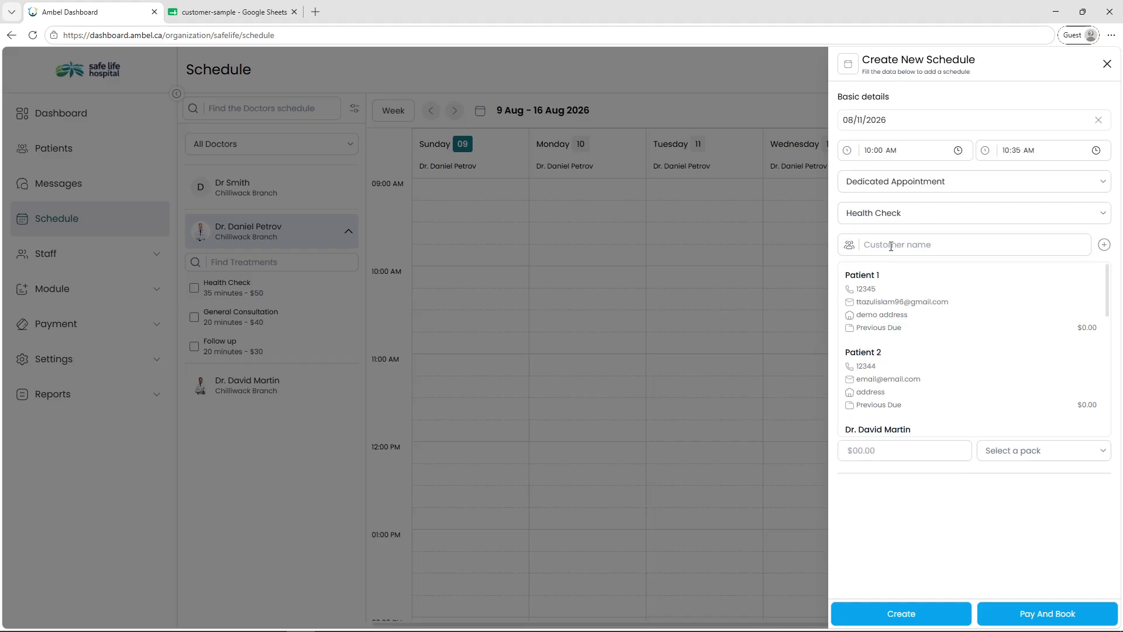
type("Patient")
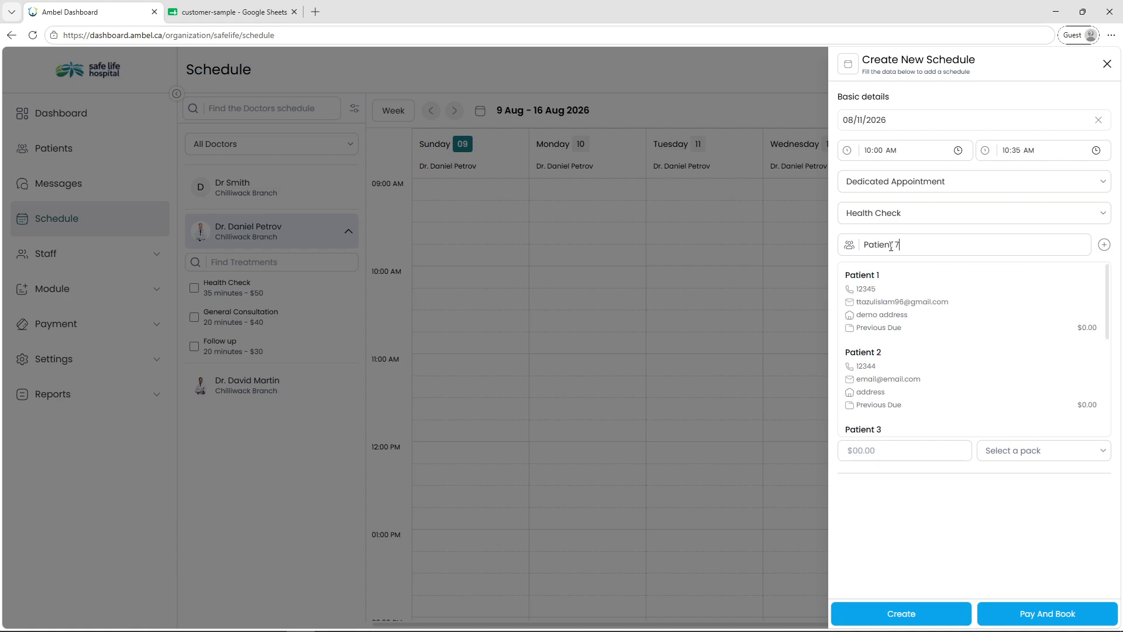
type(" 7")
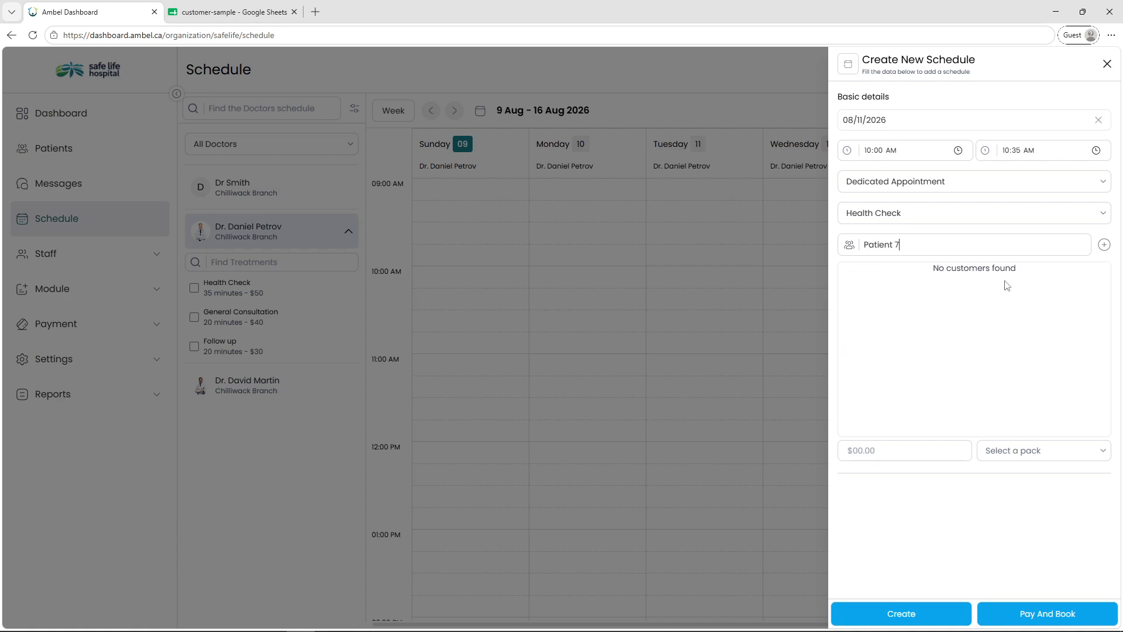
left_click(1104, 245)
left_click(1079, 277)
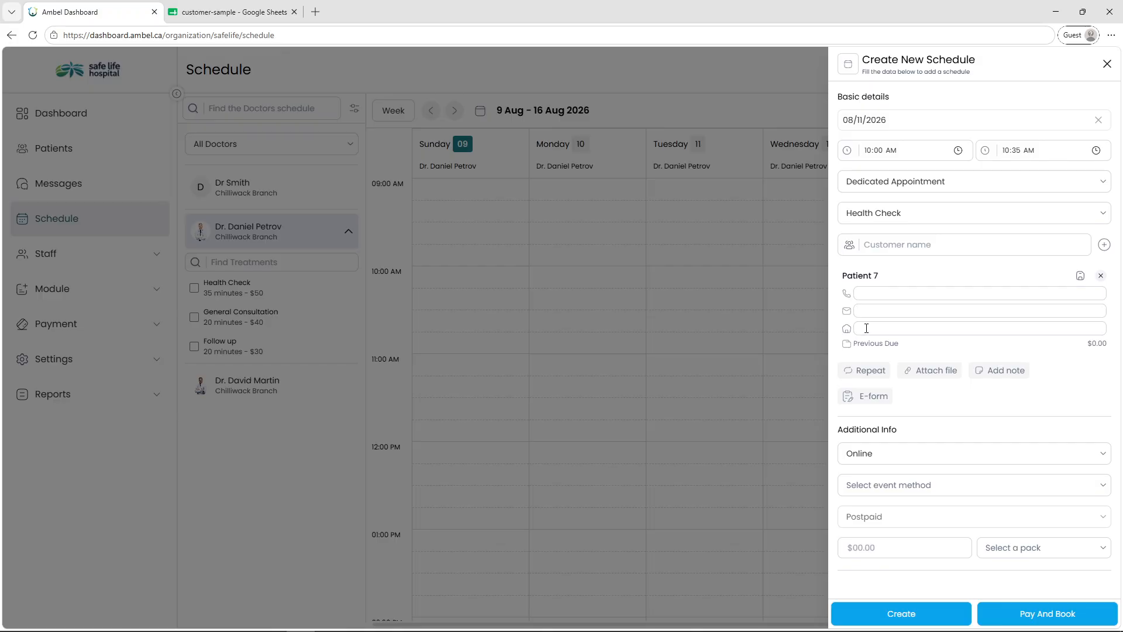
left_click(1080, 276)
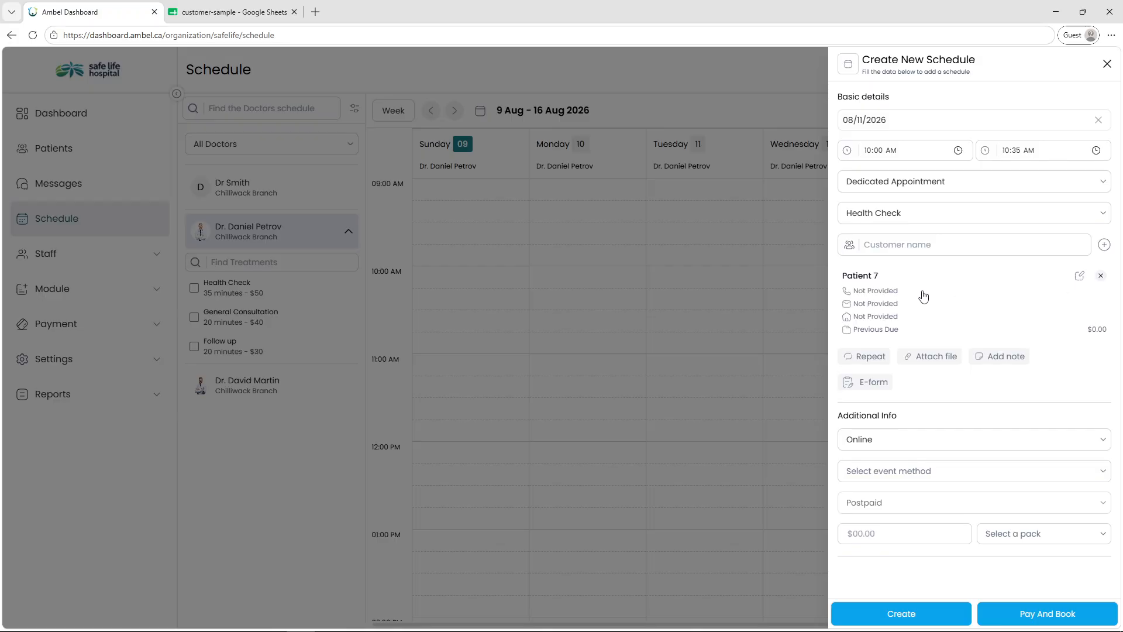
left_click(916, 614)
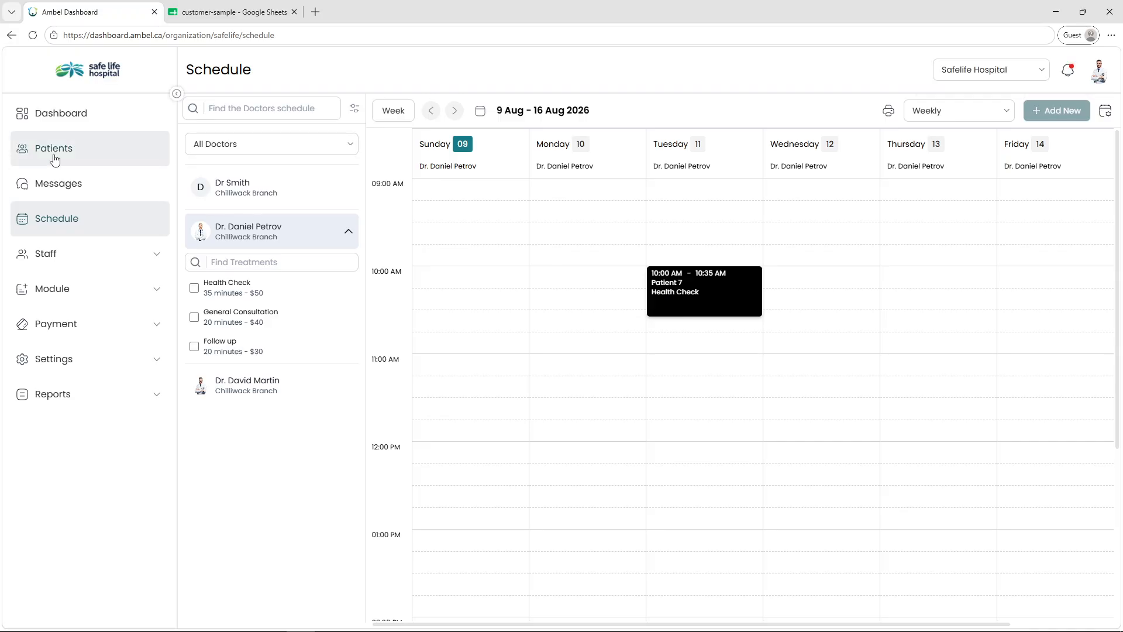
Check the patient list and look over the customer-sample spreadsheet in Google Sheets, returning to the dashboard.
left_click(93, 150)
left_click(270, 5)
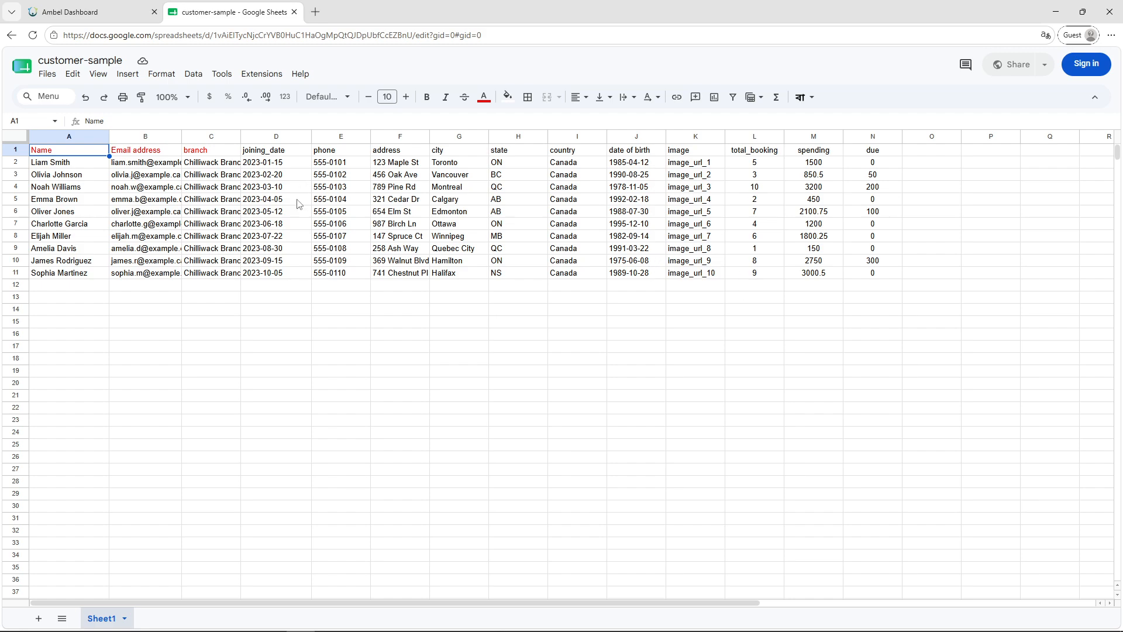
left_click(100, 13)
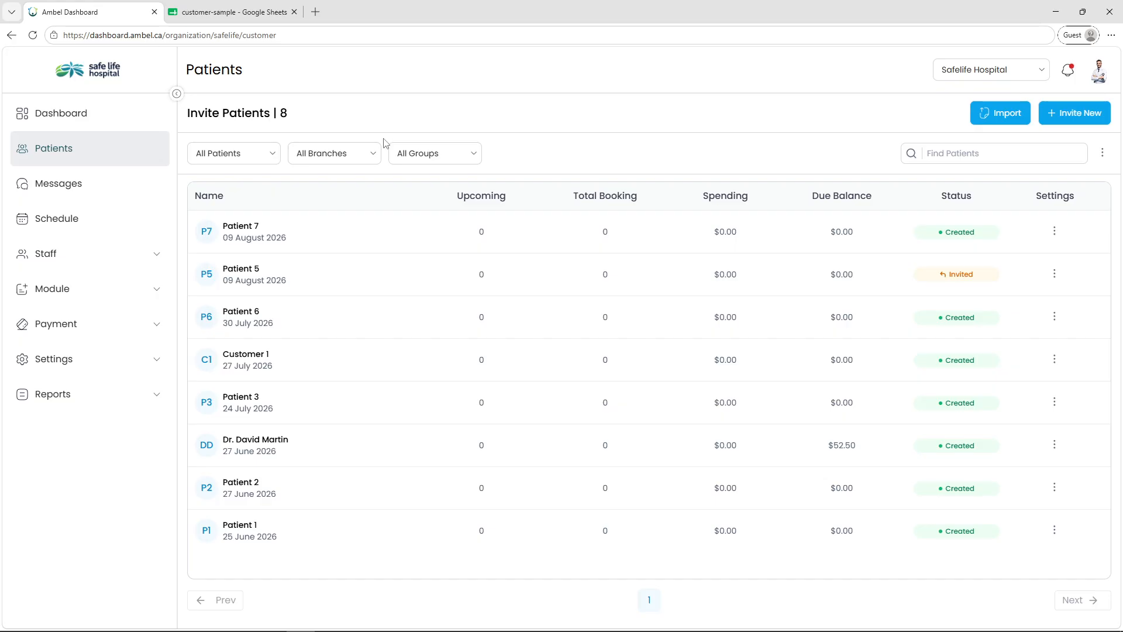
Start a patient import with the file "customer-sample (2).xlsx" and continue to column mapping.
left_click(1002, 120)
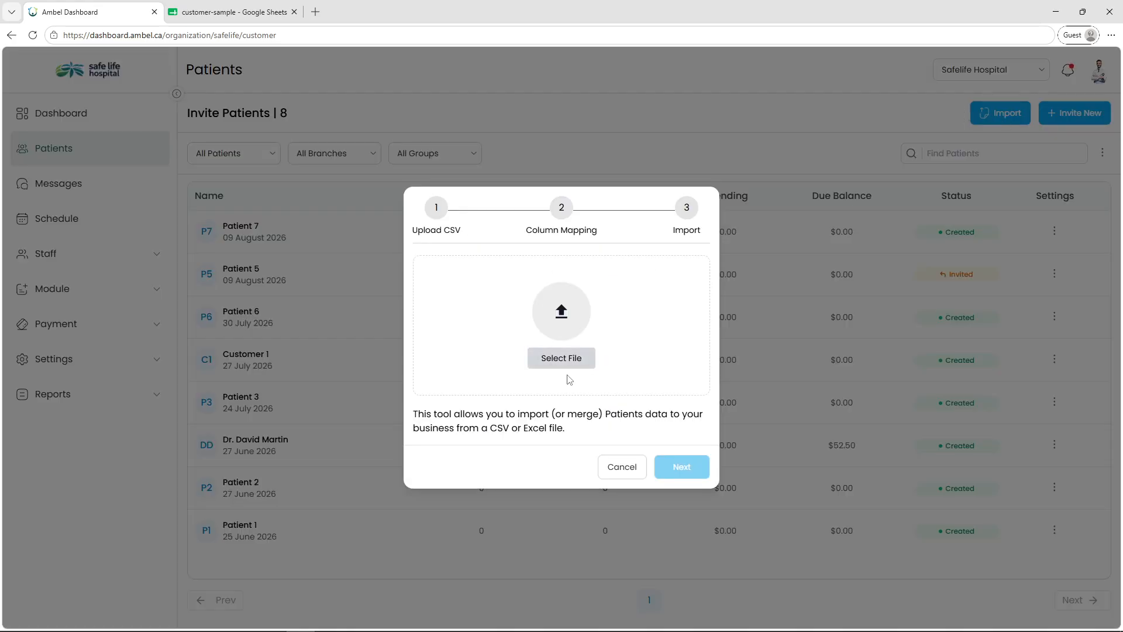
left_click(570, 351)
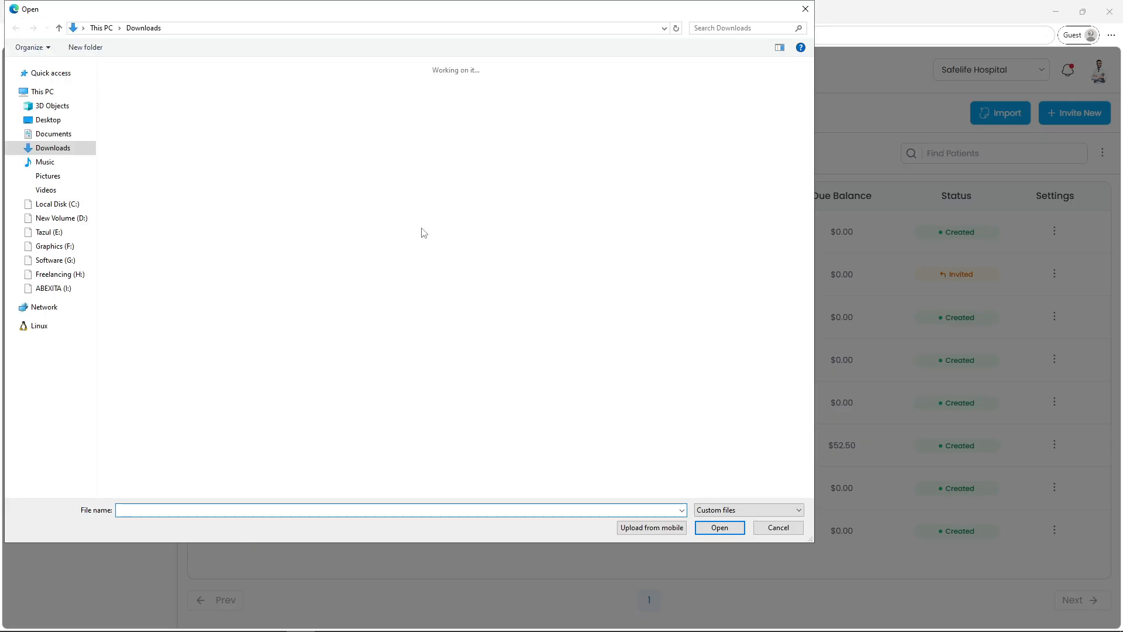
left_click(135, 114)
left_click(720, 527)
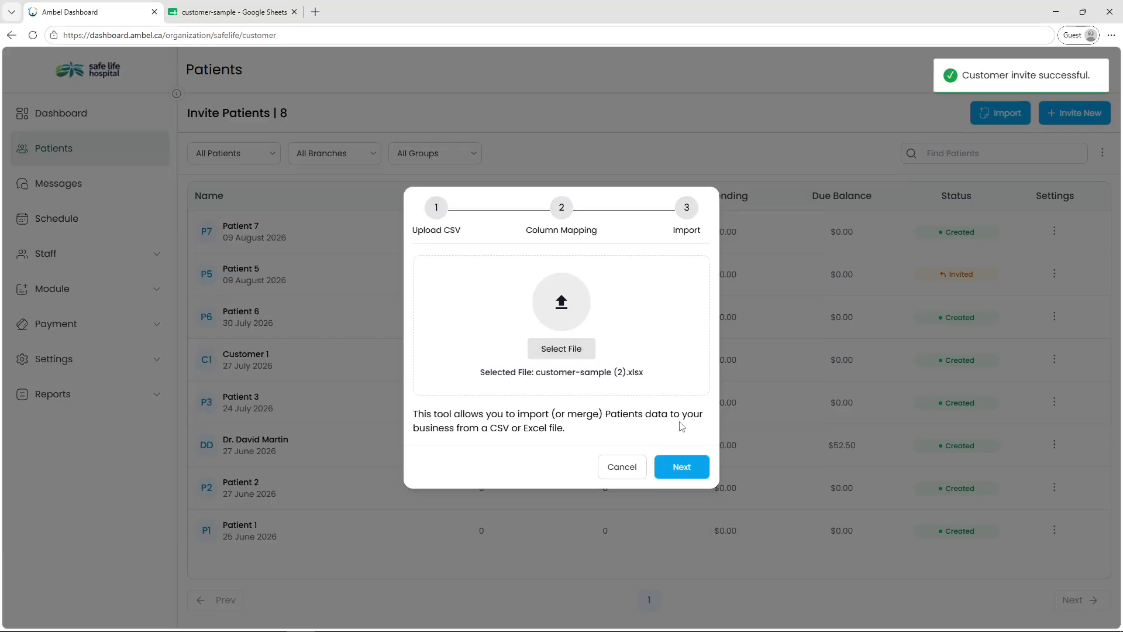
left_click(692, 466)
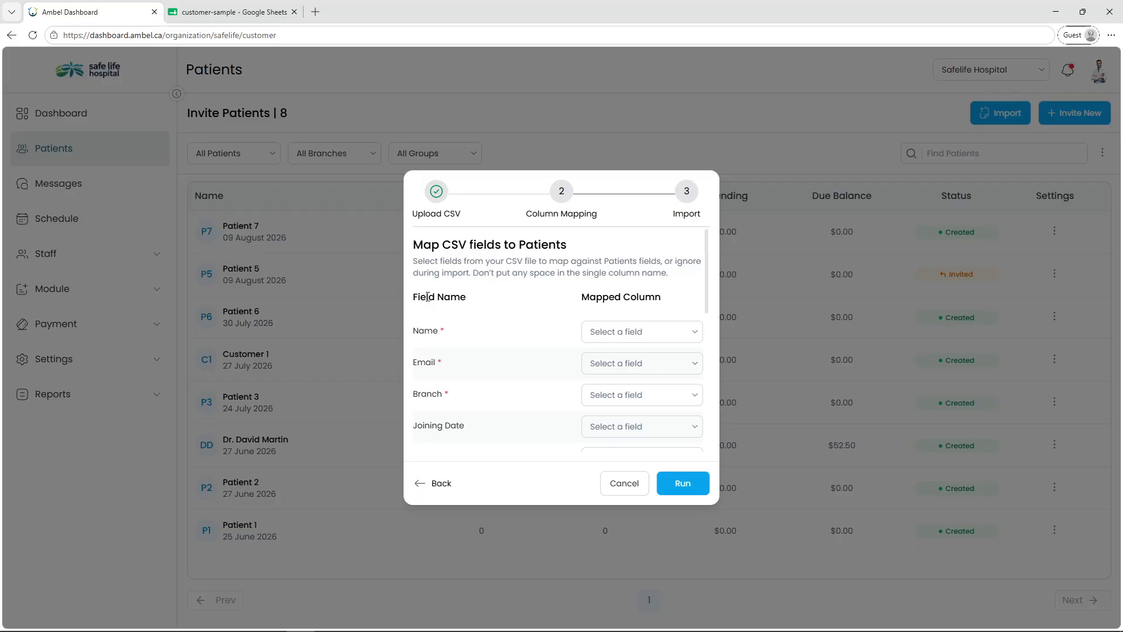
Compare with the sample spreadsheet's headers and map Name to Name, Email to Email Address, and Branch to Branch.
left_click(231, 12)
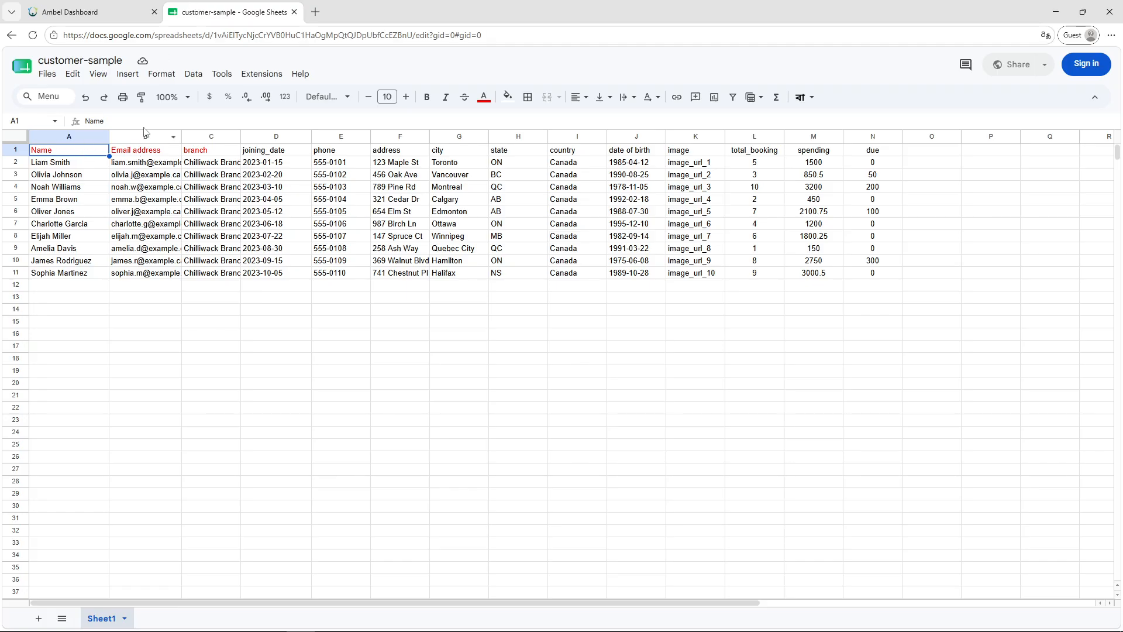
left_click(107, 9)
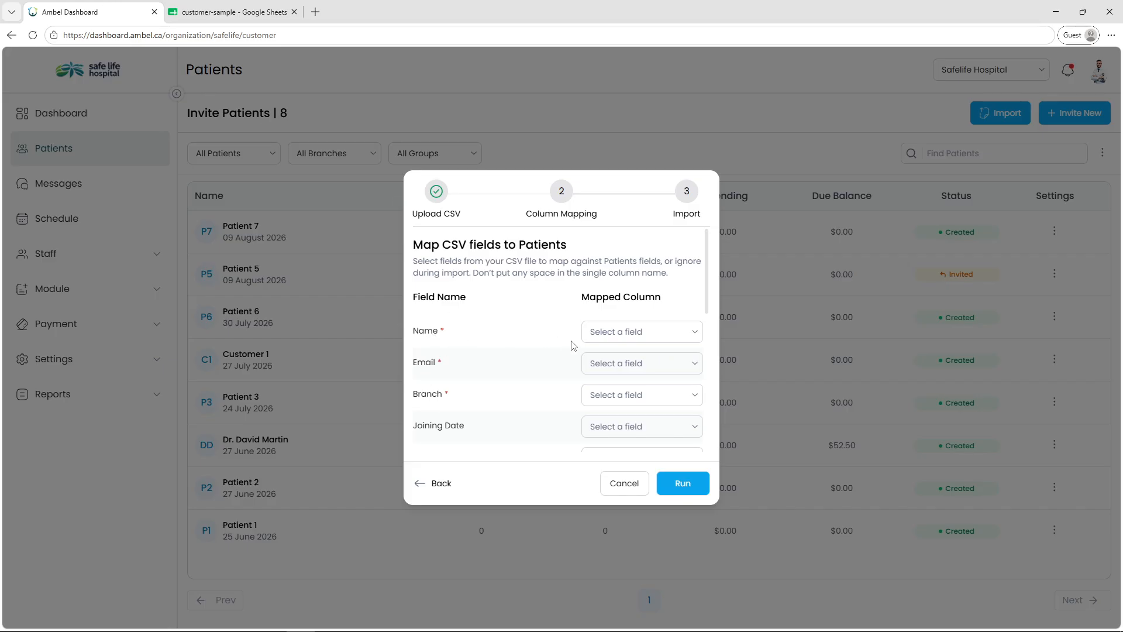
left_click(608, 332)
left_click(622, 361)
left_click(625, 363)
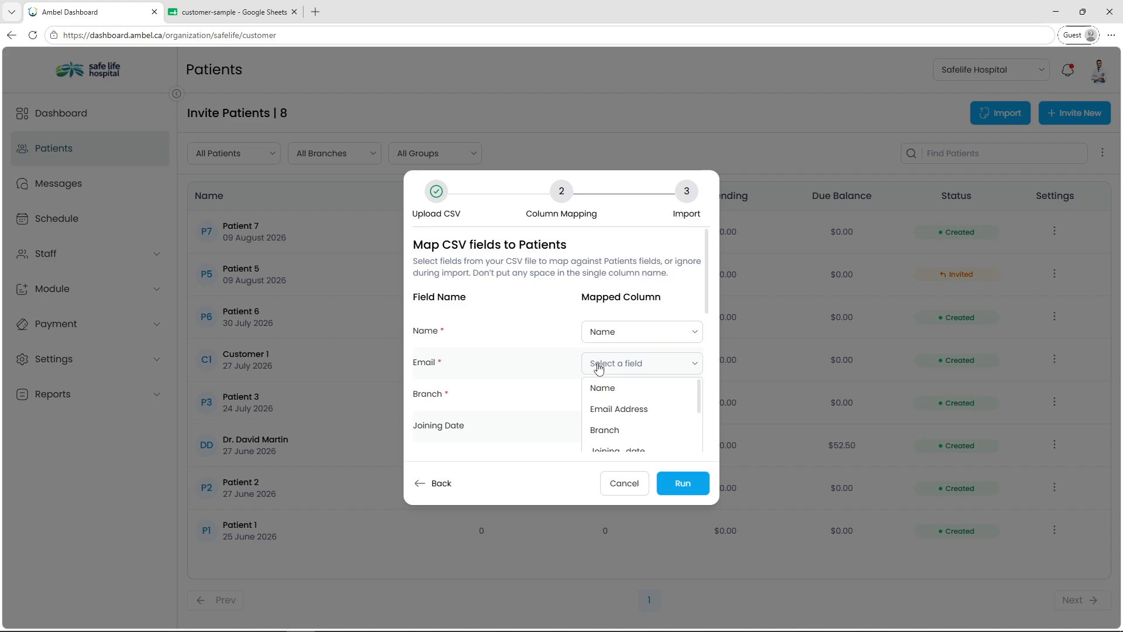
left_click(618, 408)
scroll(639, 345, "down", 1)
left_click(640, 344)
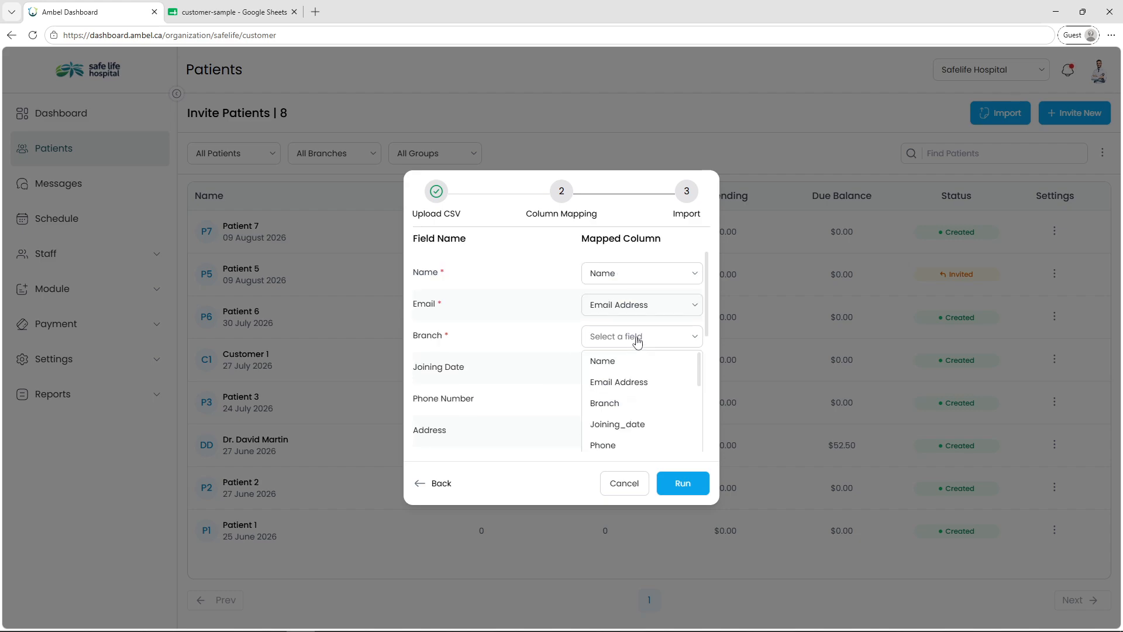
left_click(616, 403)
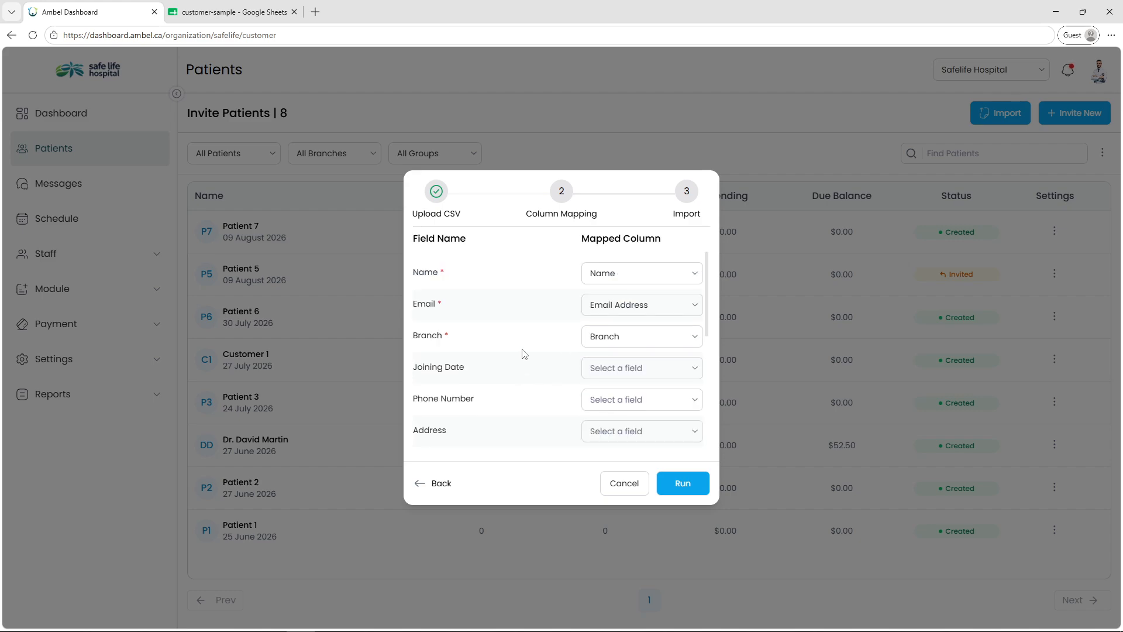
Map the Phone Number field to the Phone column and run the patient import.
scroll(523, 358, "down", 1)
left_click(601, 344)
scroll(617, 416, "down", 1)
left_click(602, 390)
scroll(534, 389, "down", 2)
scroll(535, 388, "up", 3)
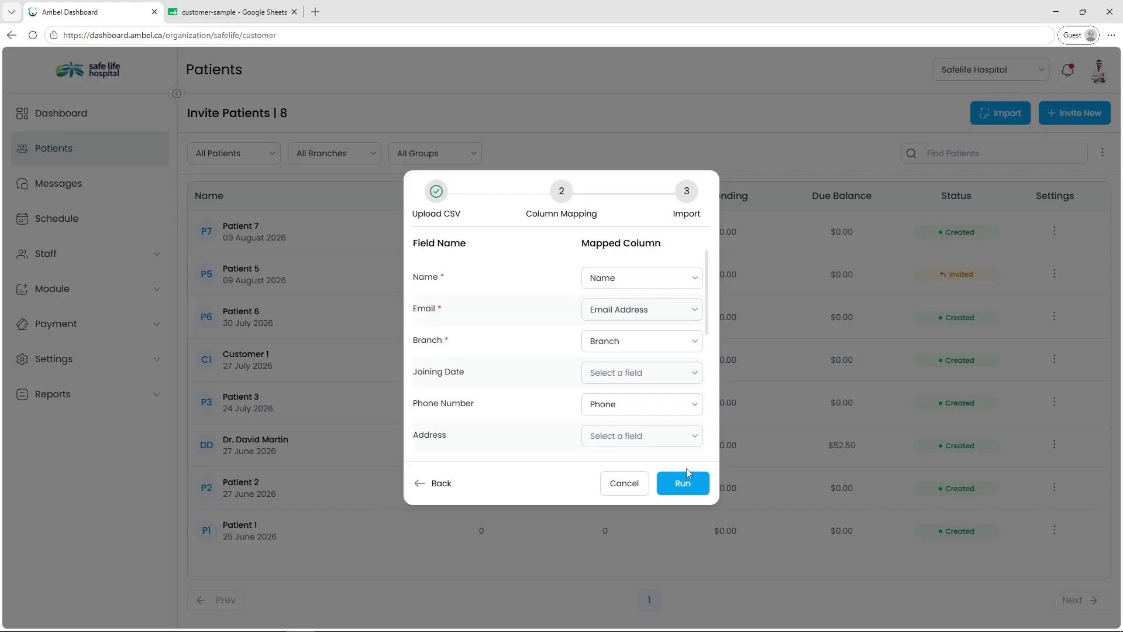
left_click(675, 486)
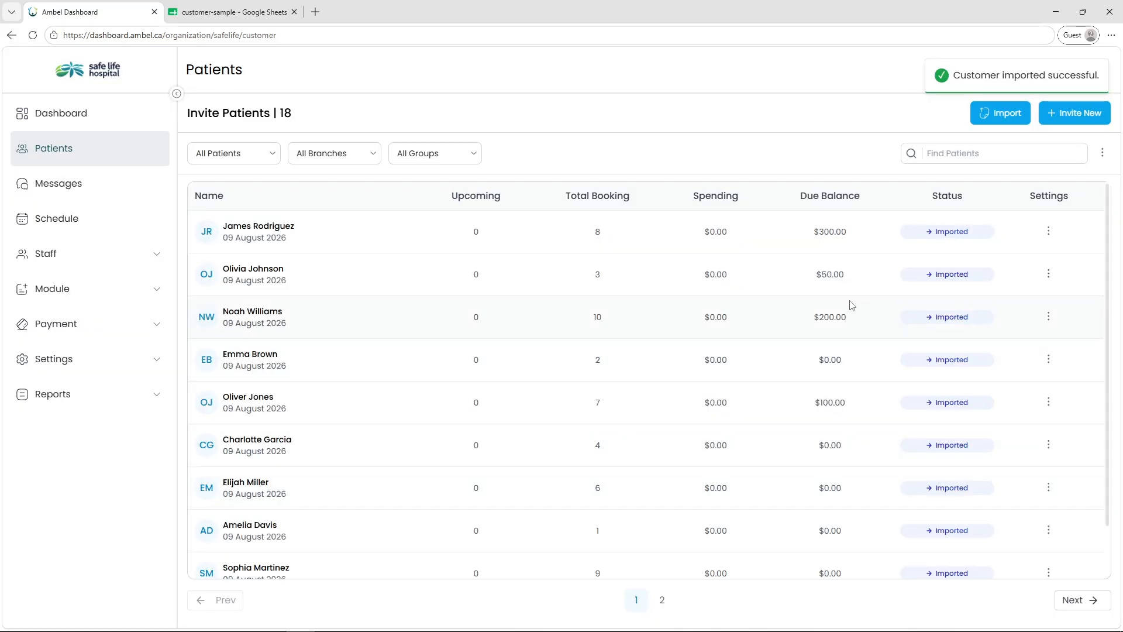
Review the imported patients and search the patient list for "Patient 1".
scroll(842, 445, "down", 1)
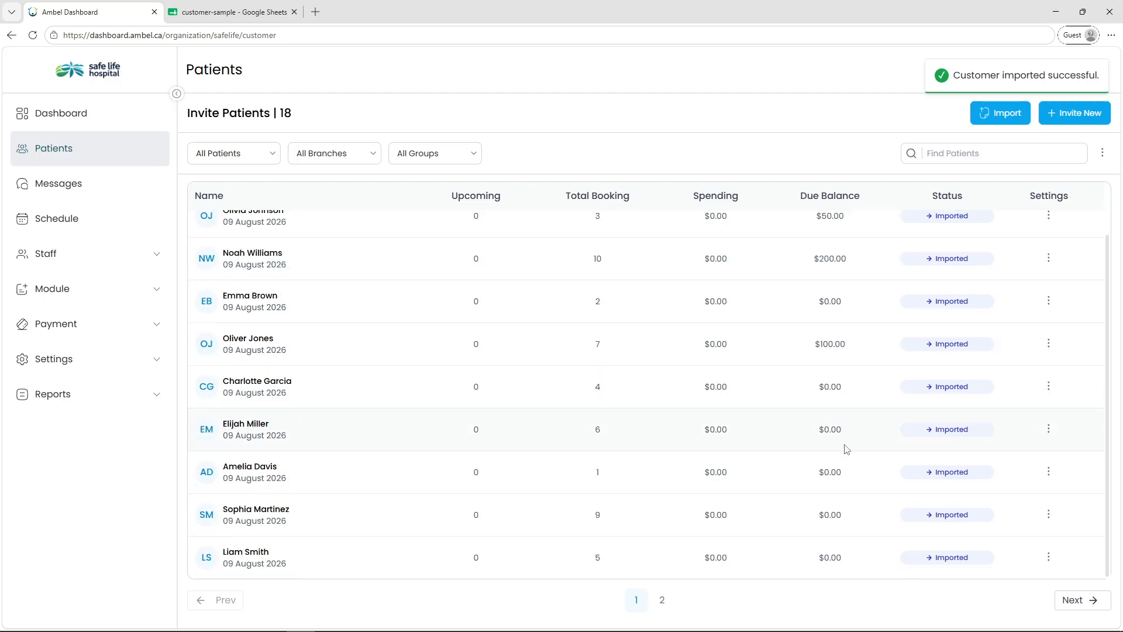
scroll(849, 465, "up", 1)
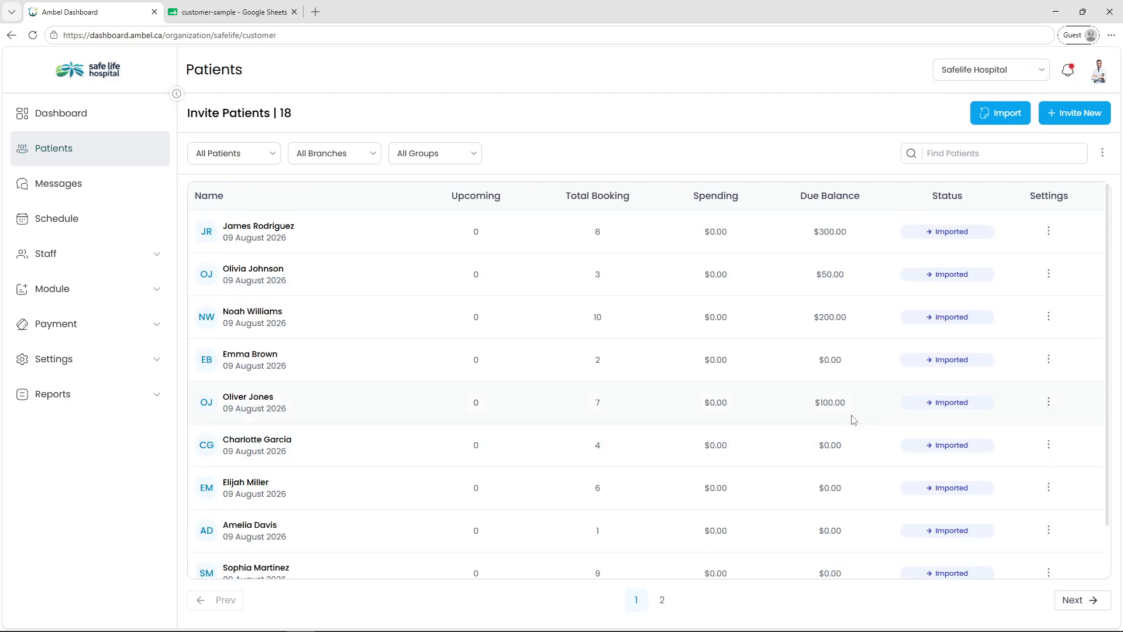
left_click(985, 156)
type("Patient 1")
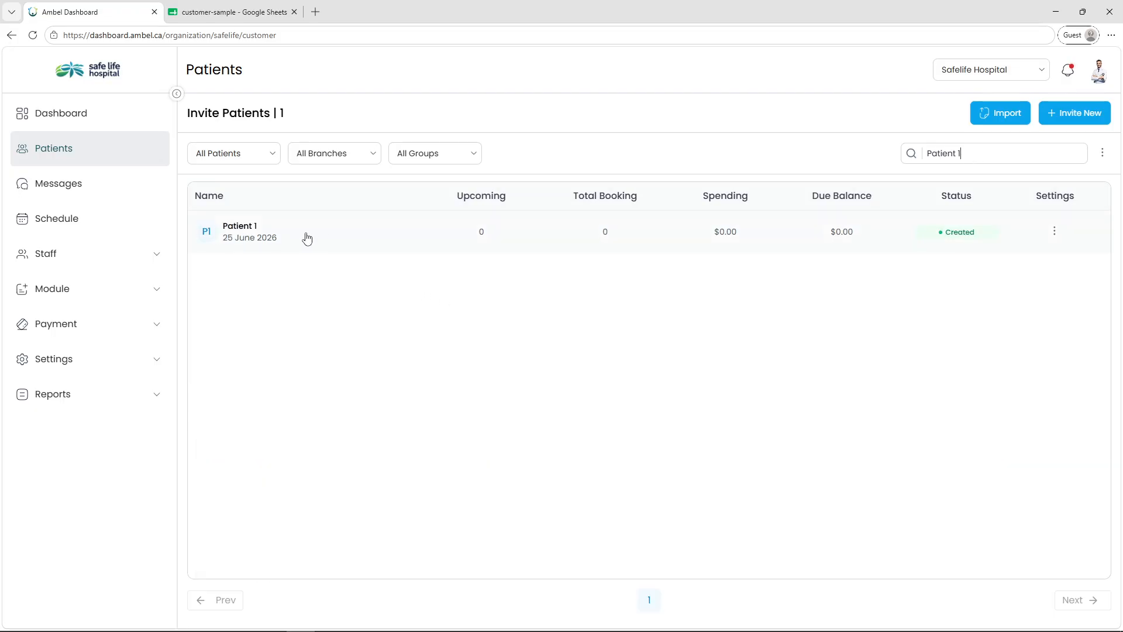
Open the record of Patient 1 and create a label named VVIP with the color #bd0000.
left_click(306, 240)
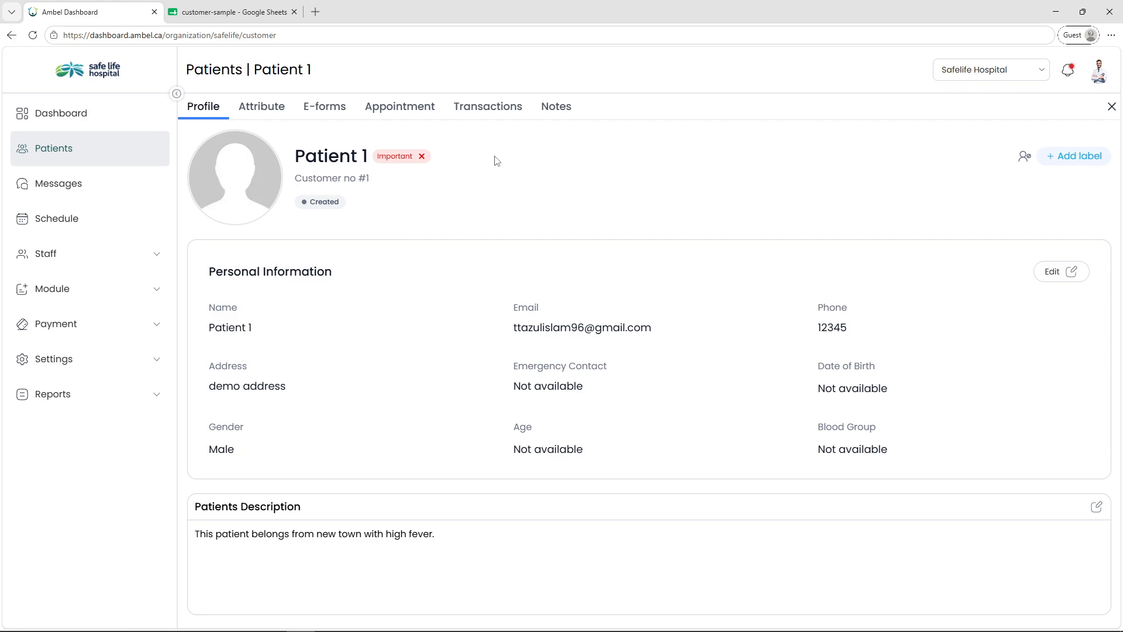
left_click(1078, 156)
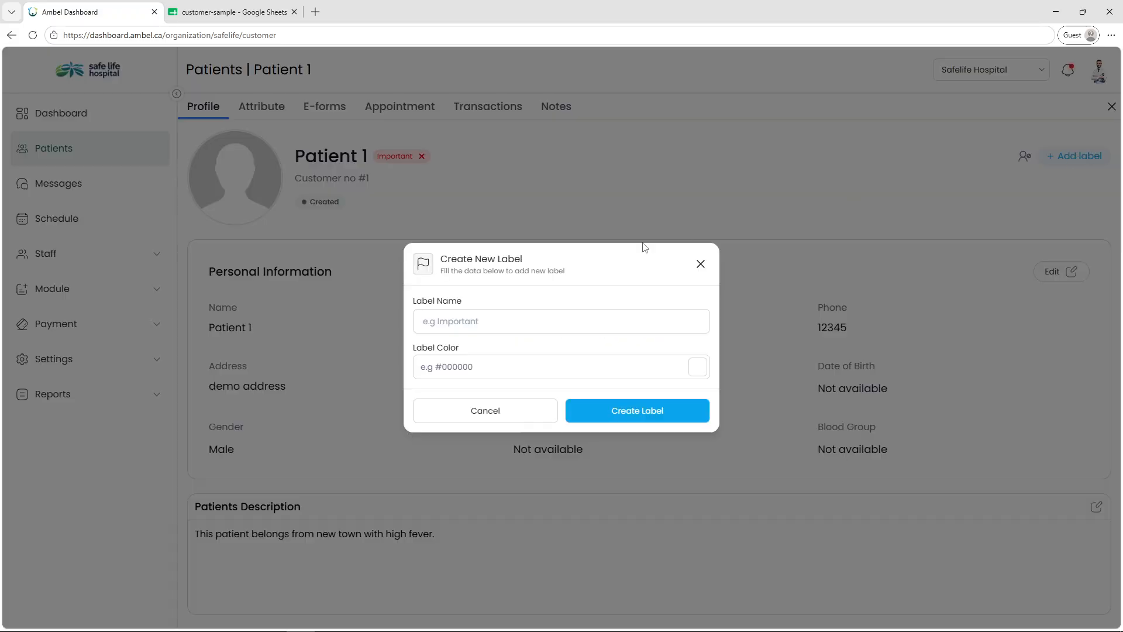
left_click(452, 316)
type("VVIP")
left_click(640, 371)
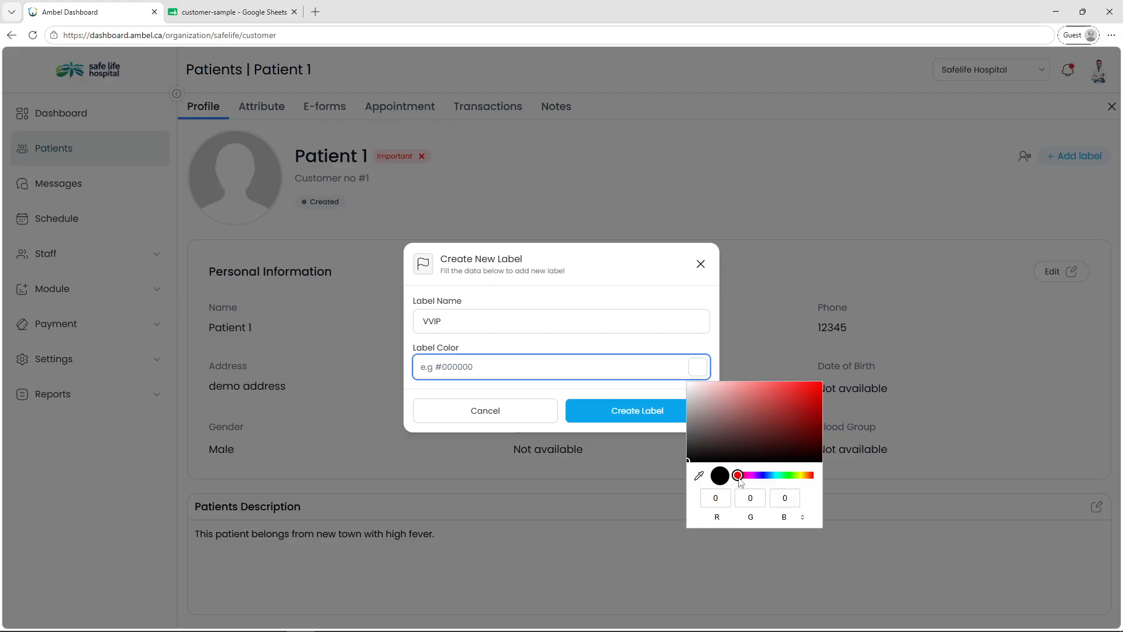
left_click_drag(818, 403, 830, 405)
left_click(629, 346)
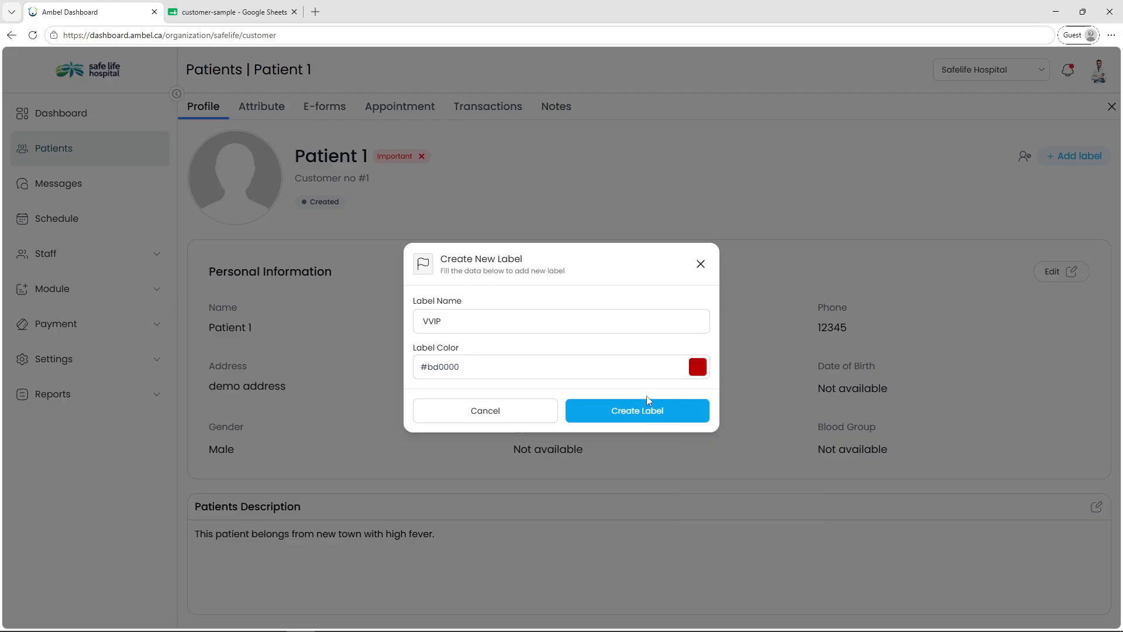
left_click(637, 414)
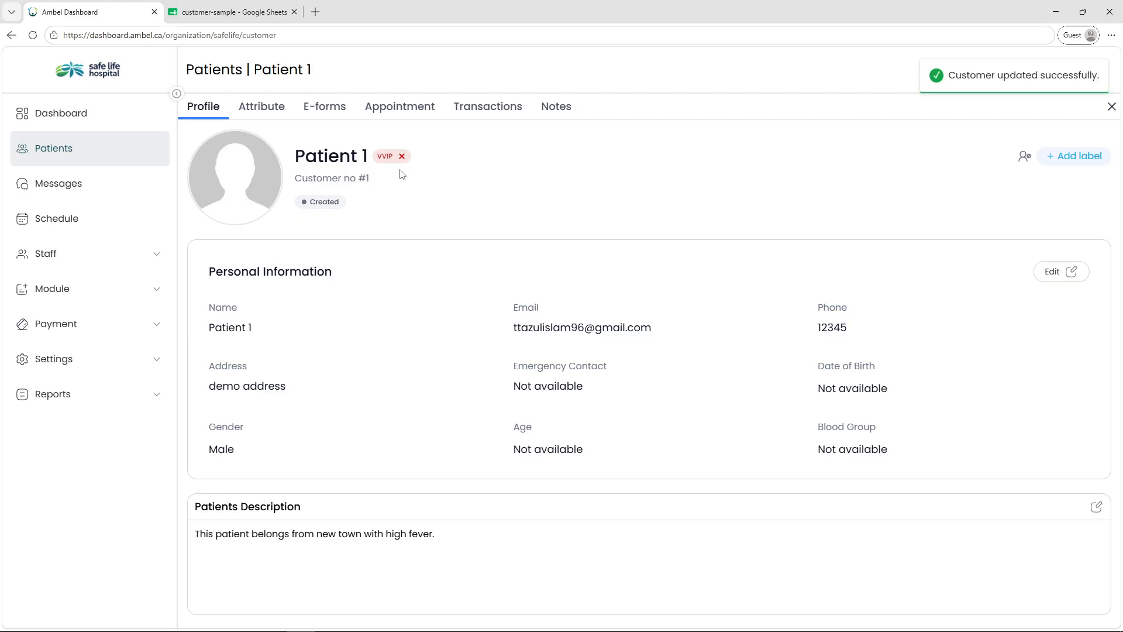
Review Patient 1's appointments, transactions and existing notes.
left_click(400, 107)
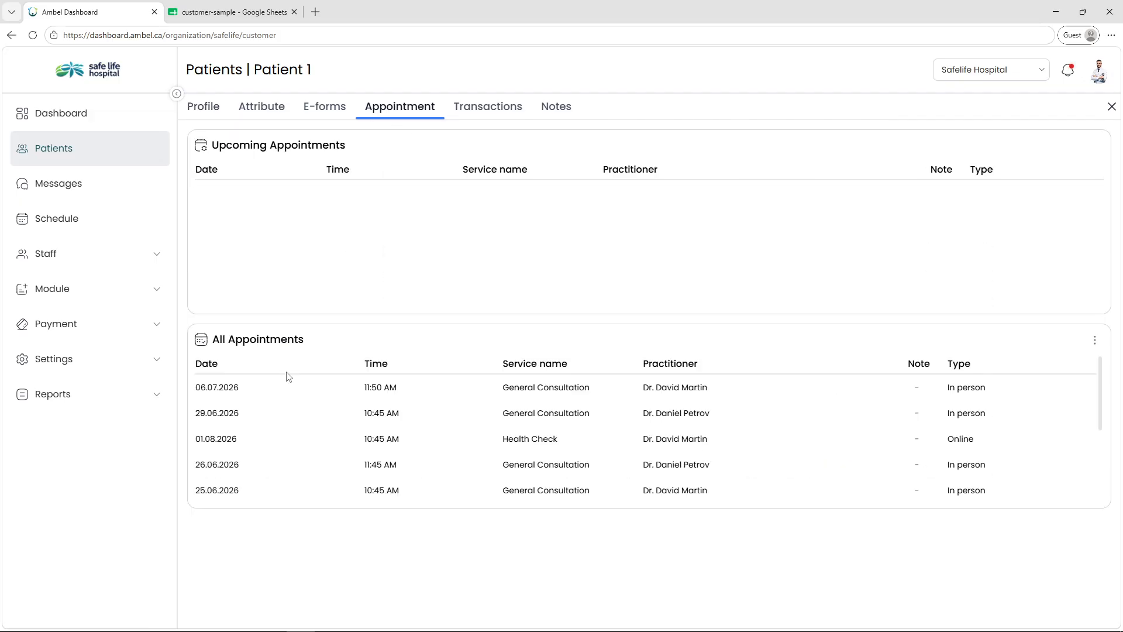
left_click(496, 115)
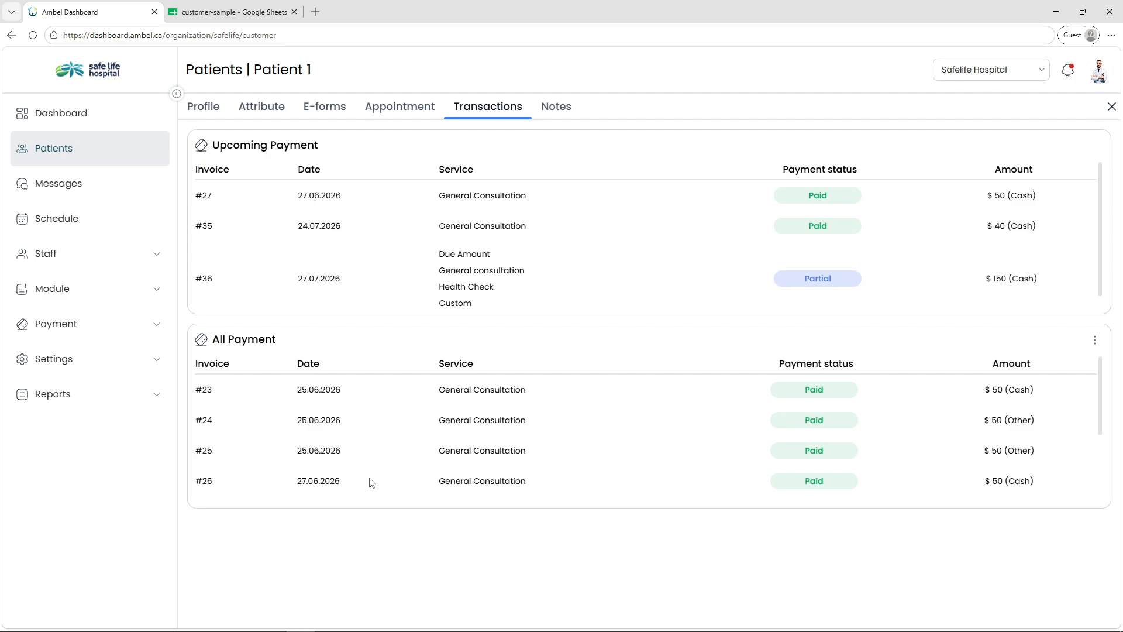
left_click(565, 116)
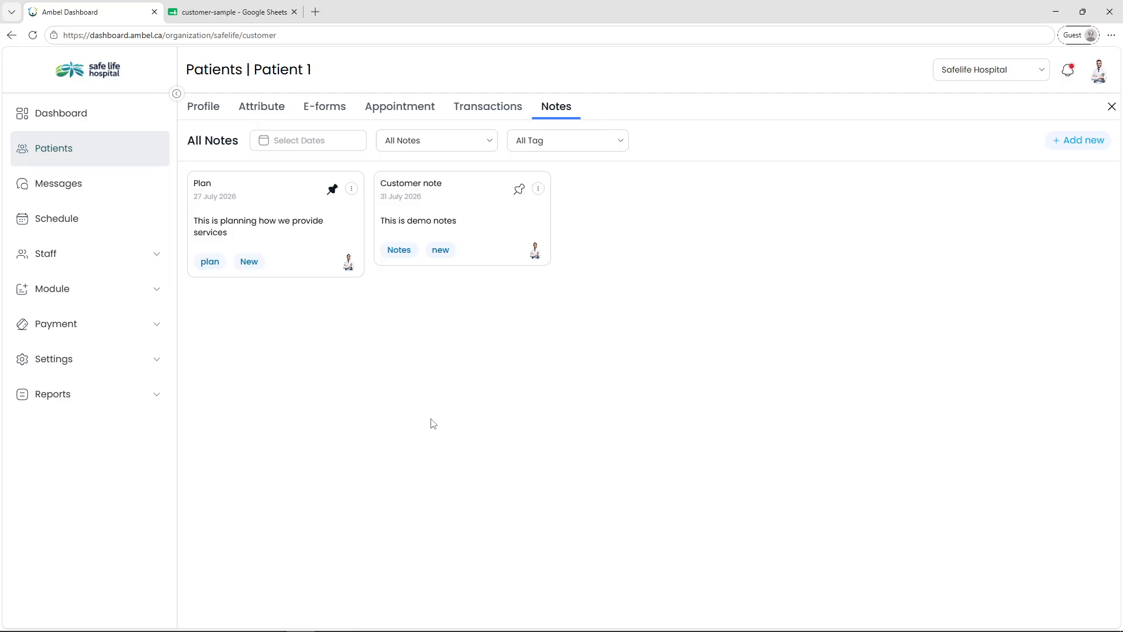
Add a note named "New" with the details "This is new note" to Patient 1 and pin it.
left_click(1080, 145)
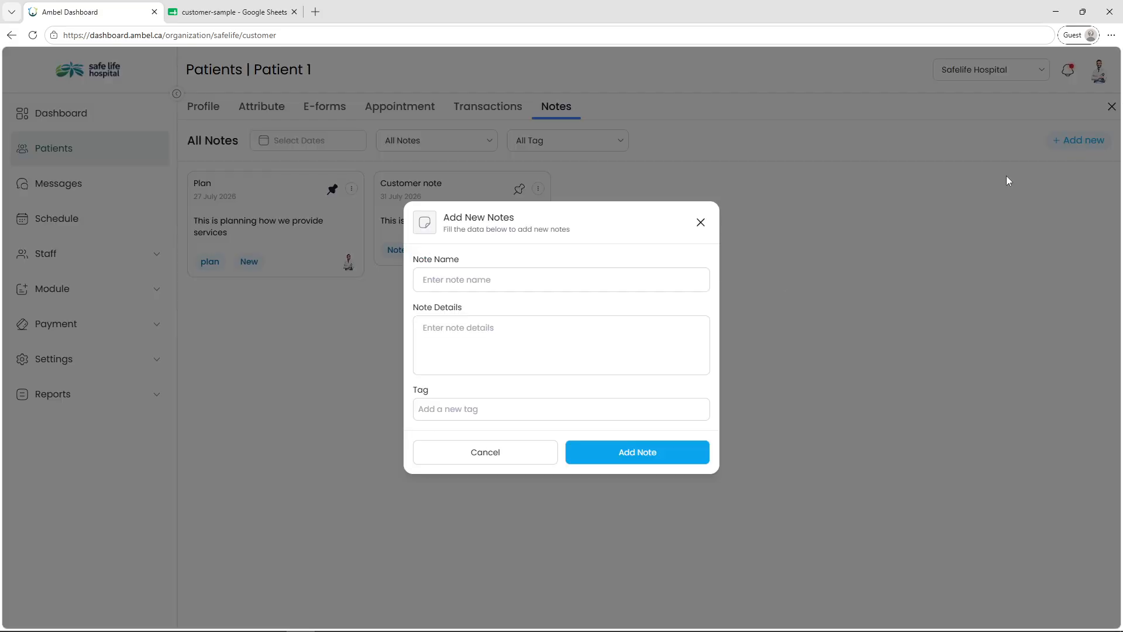
left_click(427, 279)
type("New")
left_click(485, 321)
type("This is new noNew")
left_click(610, 455)
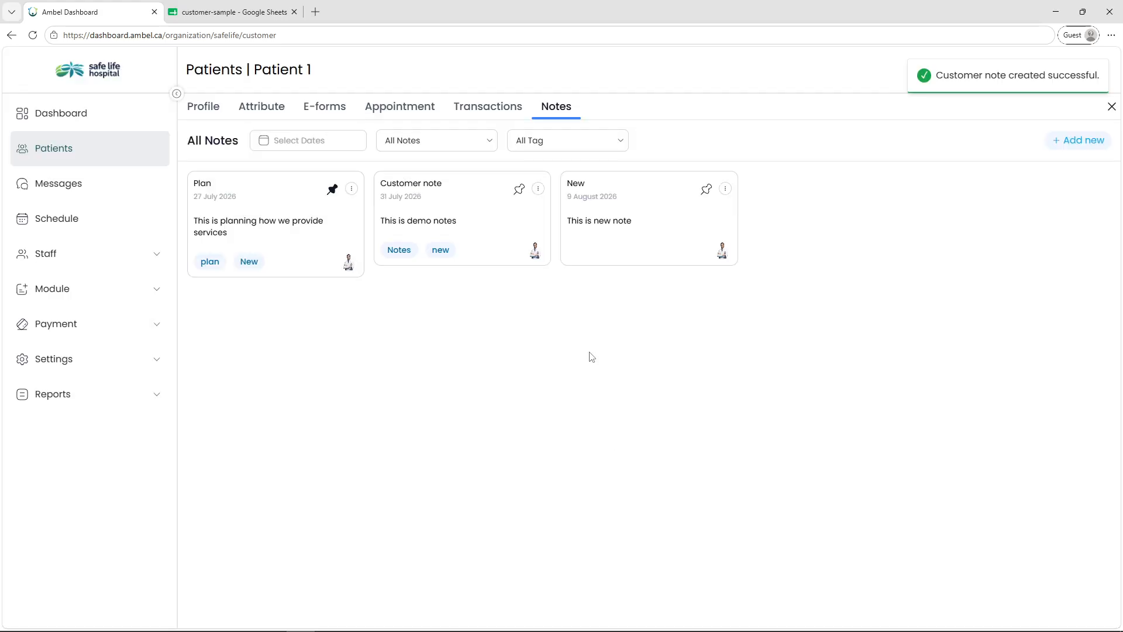
left_click(706, 189)
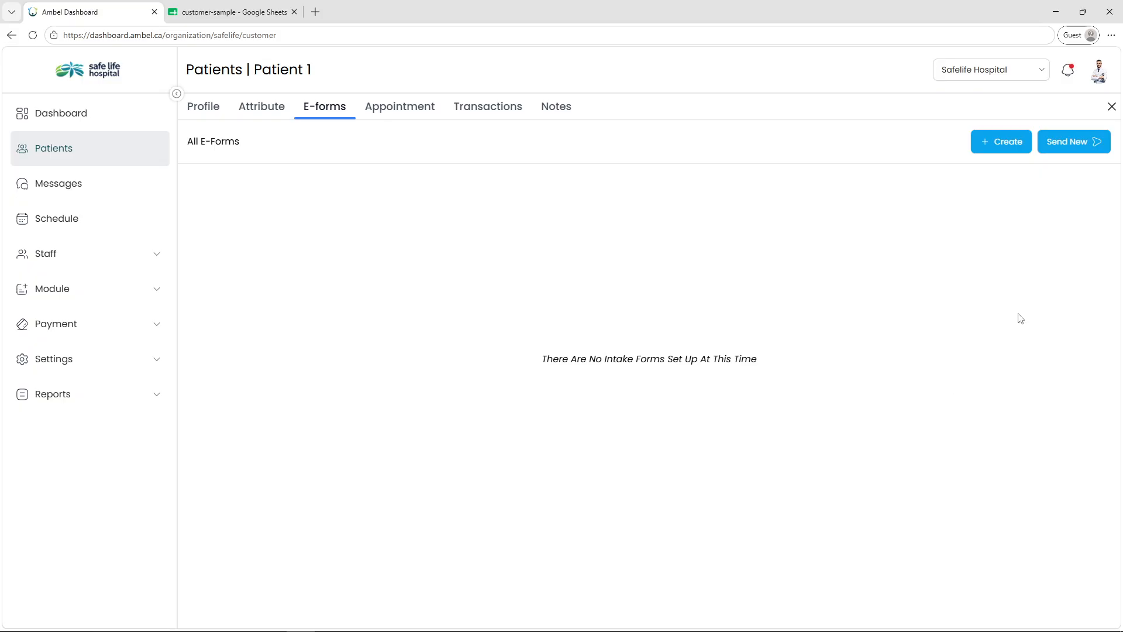
left_click(1077, 150)
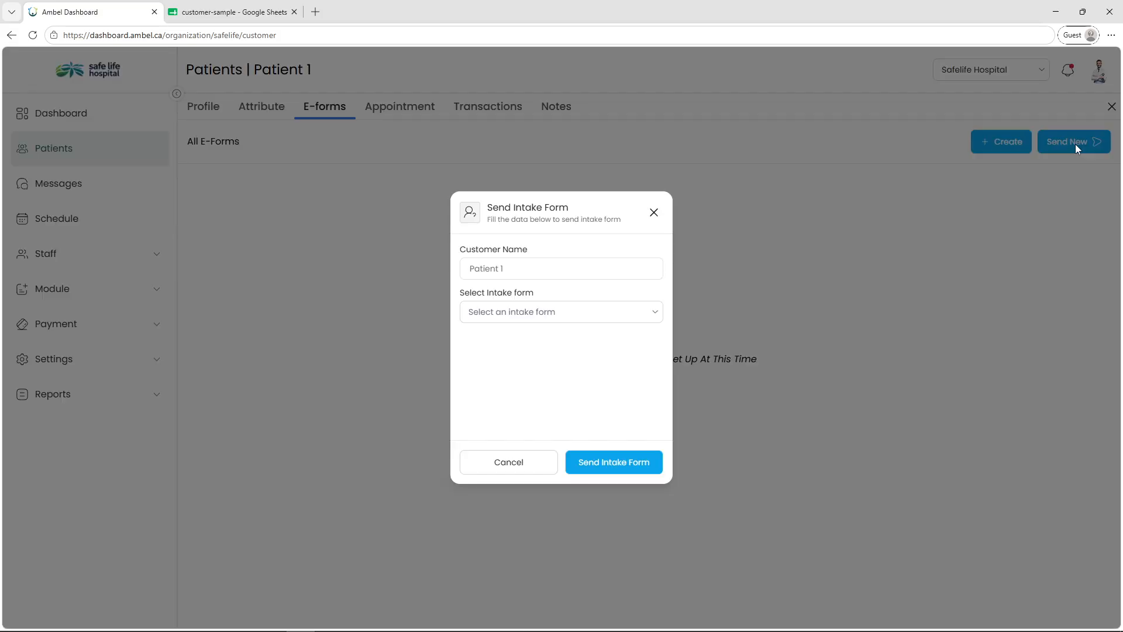
left_click(505, 319)
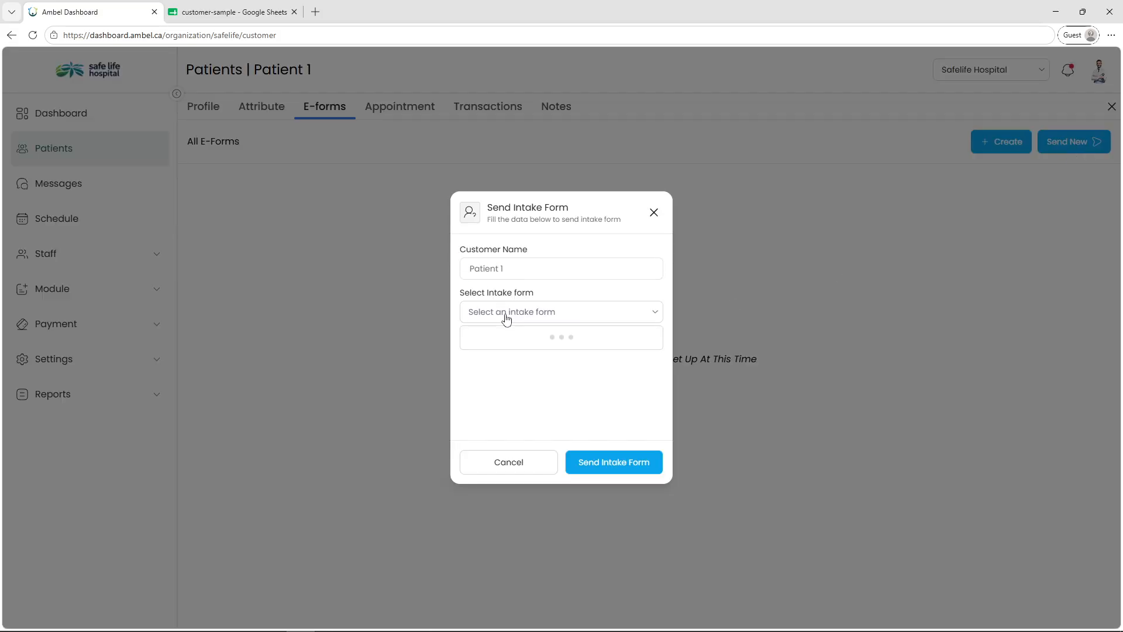
left_click(524, 332)
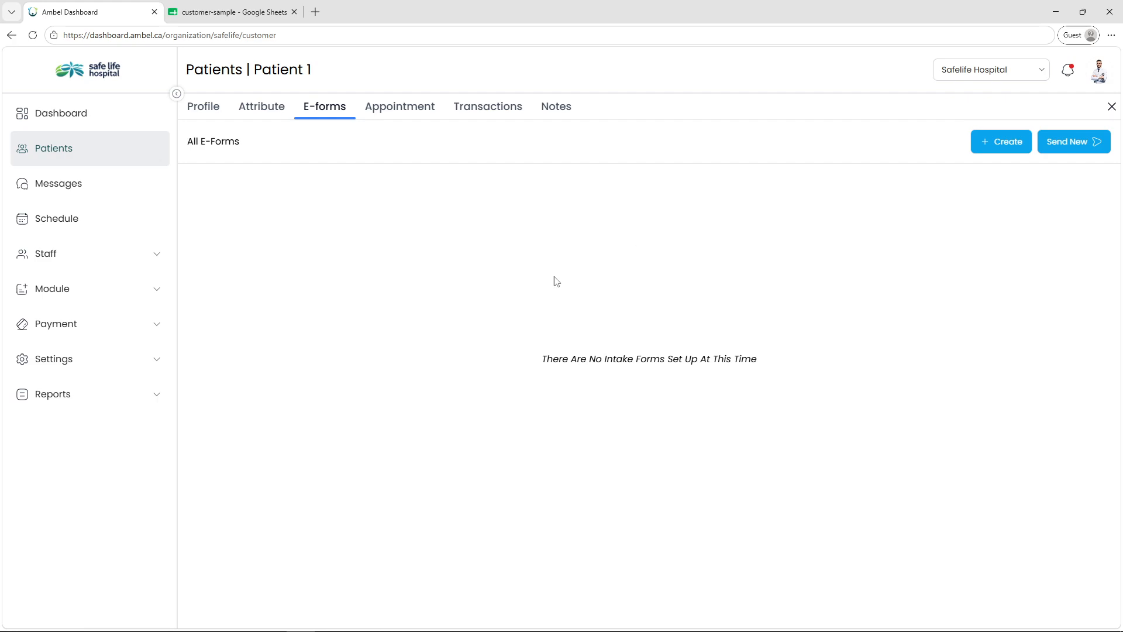
left_click(154, 359)
scroll(88, 433, "down", 5)
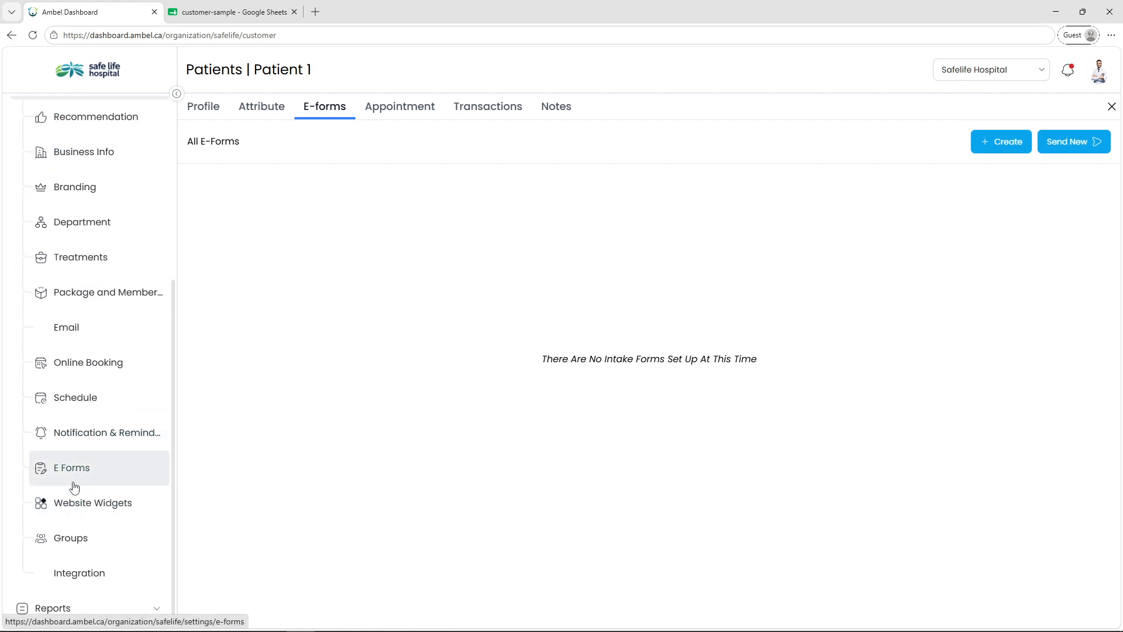
left_click(114, 475)
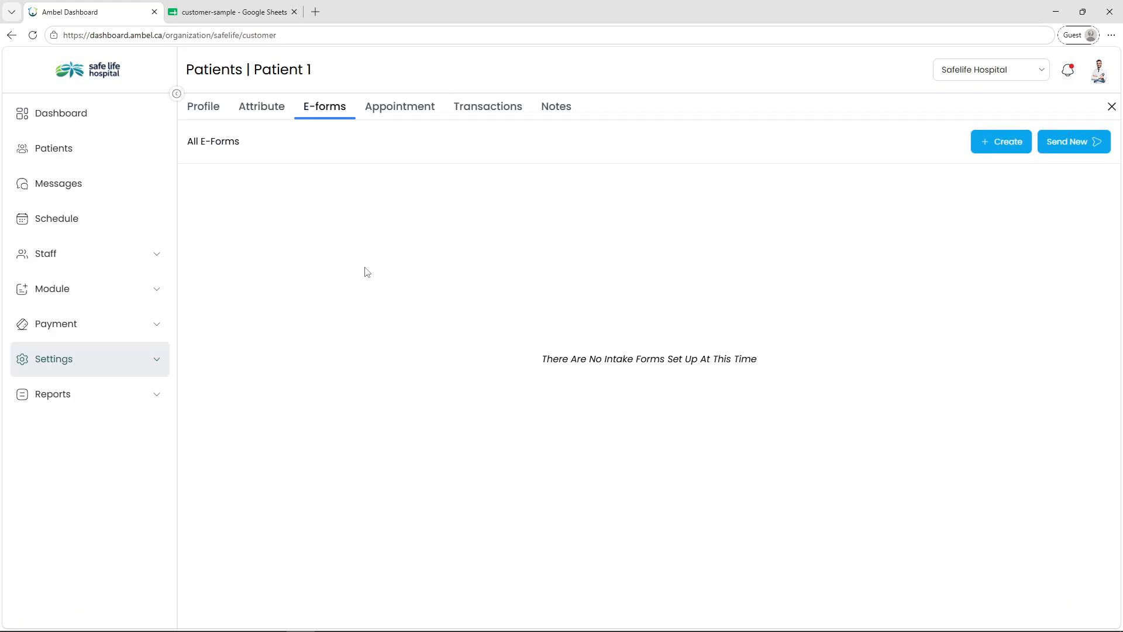
Send an intake form to Patient 1 from the patient's e-forms.
left_click(1053, 145)
left_click(494, 310)
left_click(514, 342)
left_click(633, 462)
Start a new e-form for Patient 1 from the Basic Inform template.
left_click(1008, 142)
left_click(512, 313)
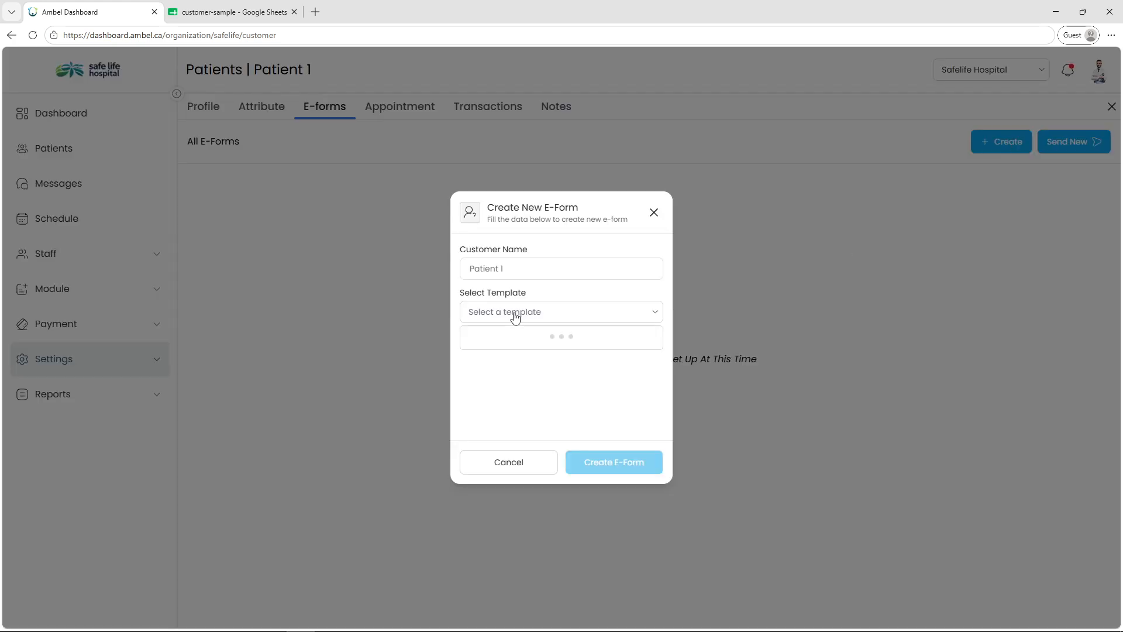
left_click(514, 345)
left_click(604, 475)
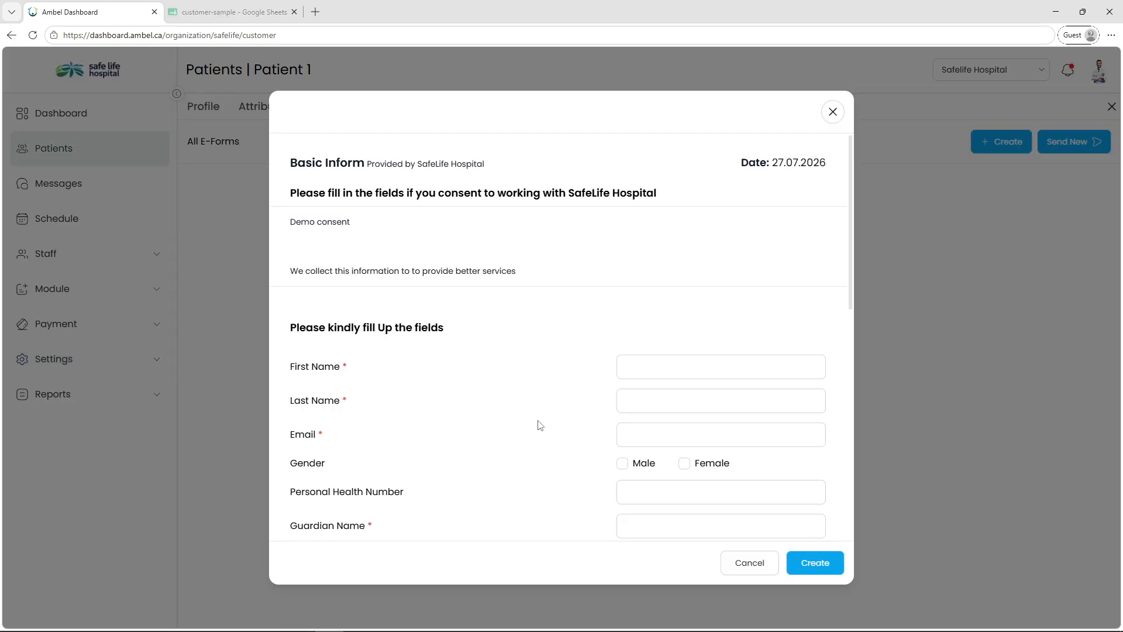
Set the e-form's consent to Agree, sign it with a hand-drawn signature, and create the form.
scroll(526, 369, "down", 7)
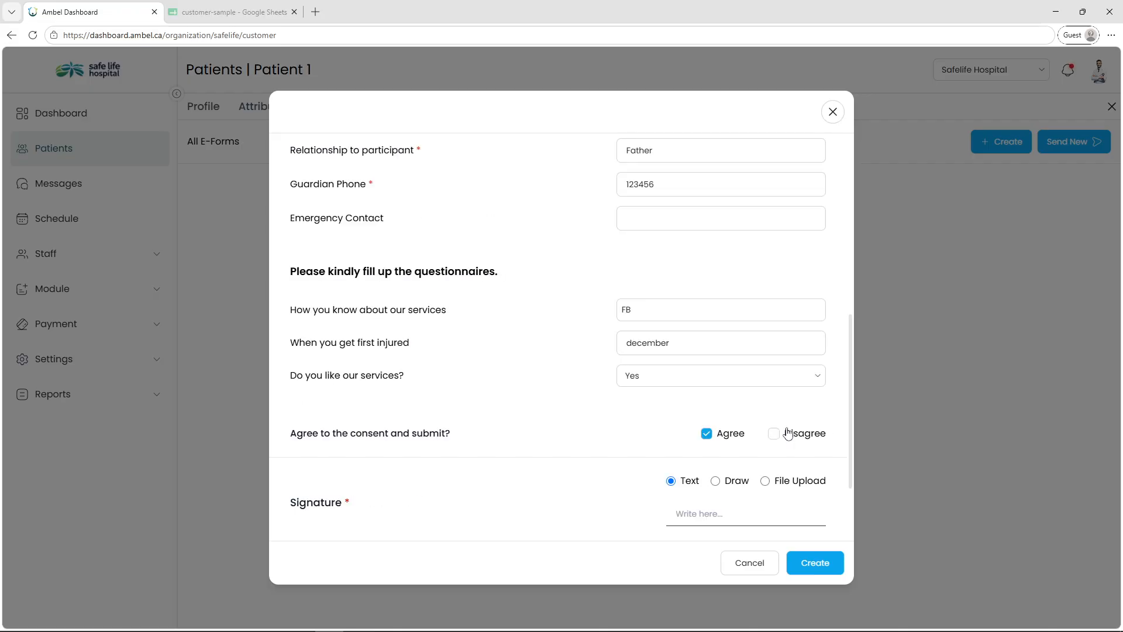
left_click(774, 433)
left_click(706, 433)
scroll(550, 418, "down", 1)
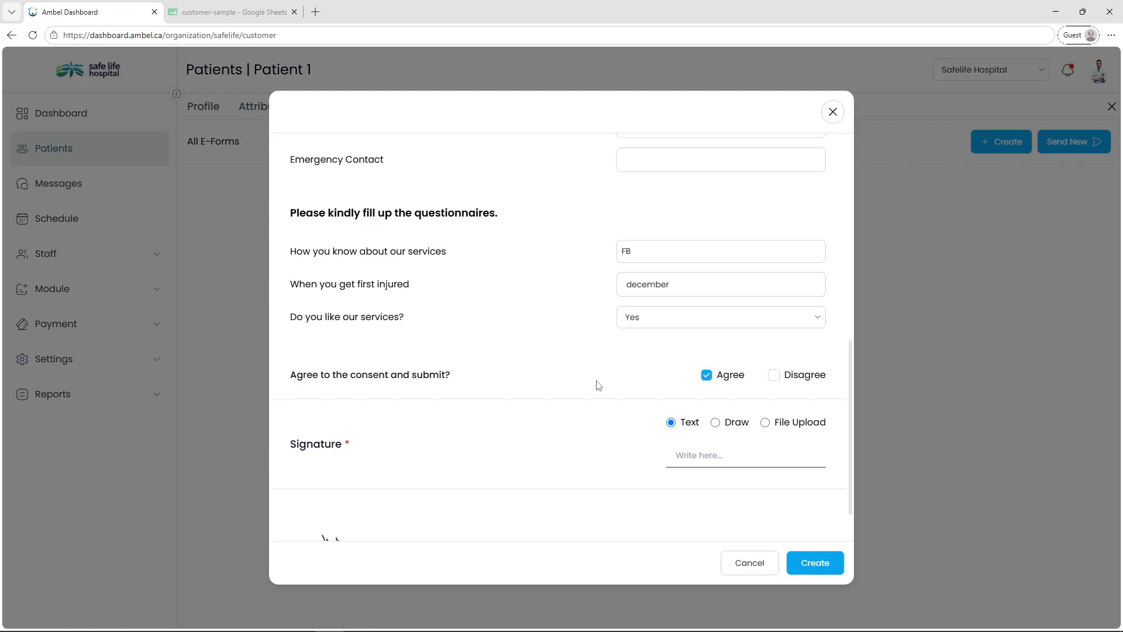
scroll(419, 436, "down", 1)
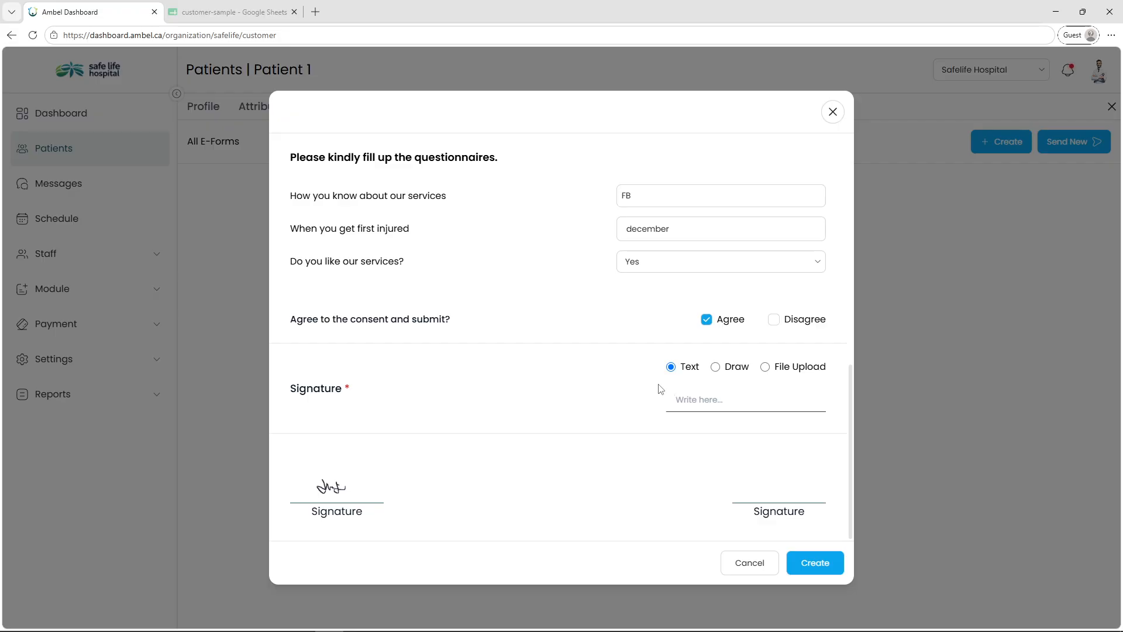
left_click(715, 370)
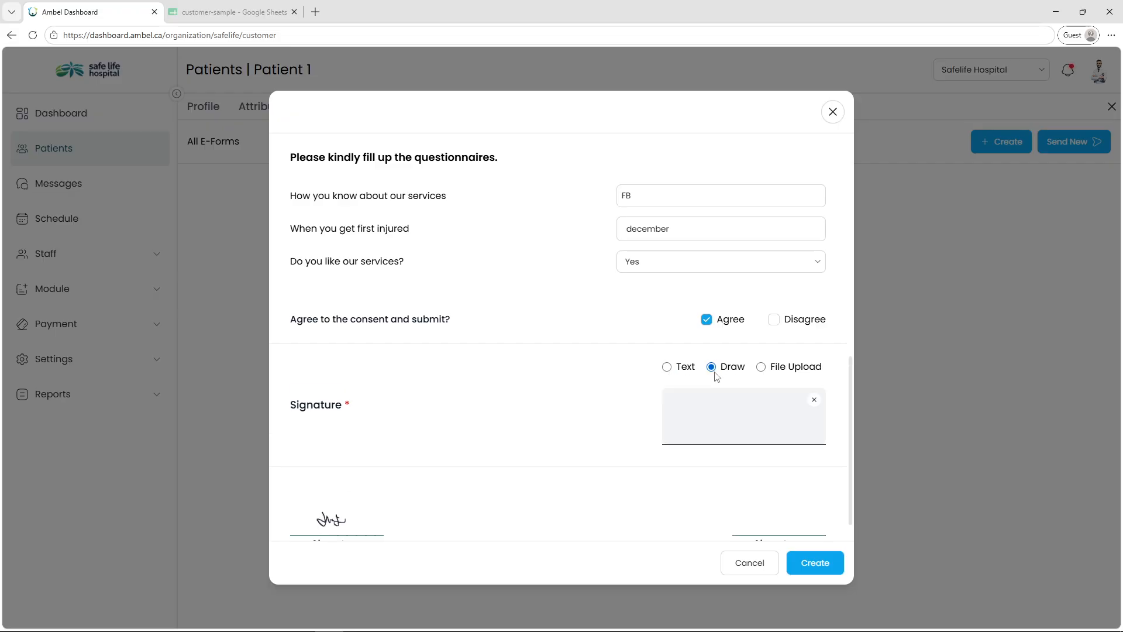
left_click_drag(735, 410, 744, 416)
left_click(820, 563)
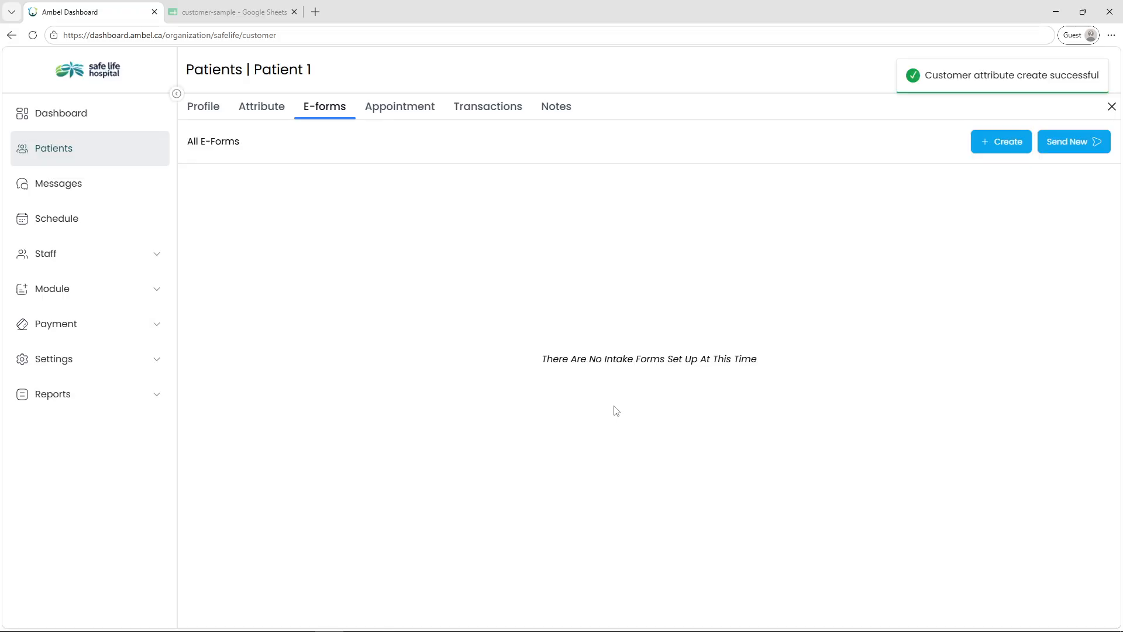
Add the Basic Inform intake form as a new attribute of Patient 1 and review its recorded answers.
left_click(261, 112)
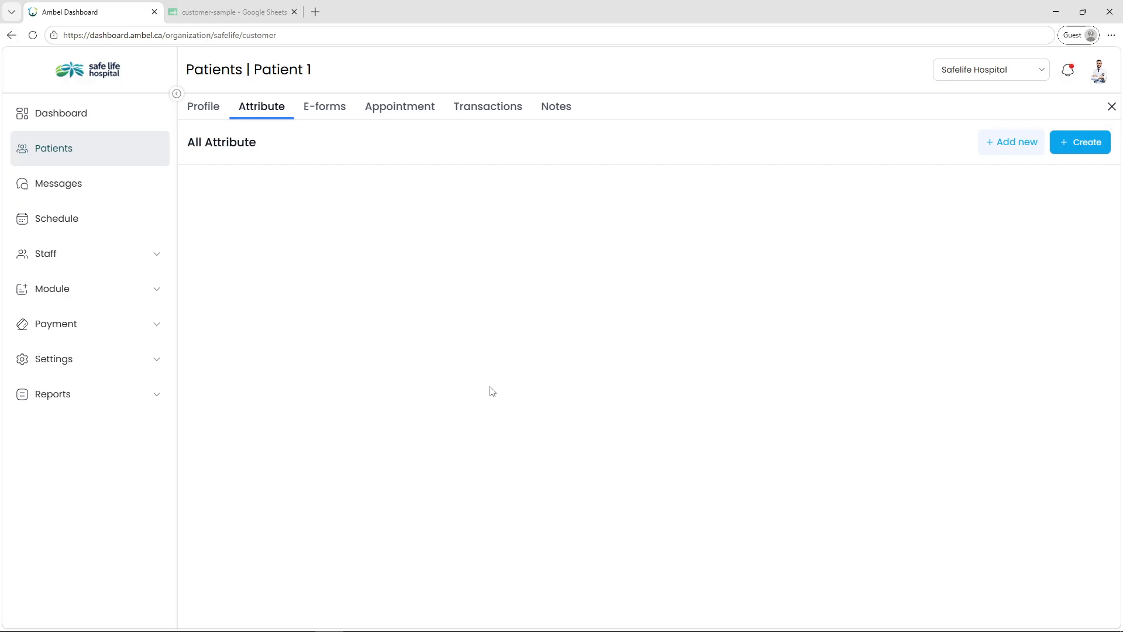
left_click(1011, 151)
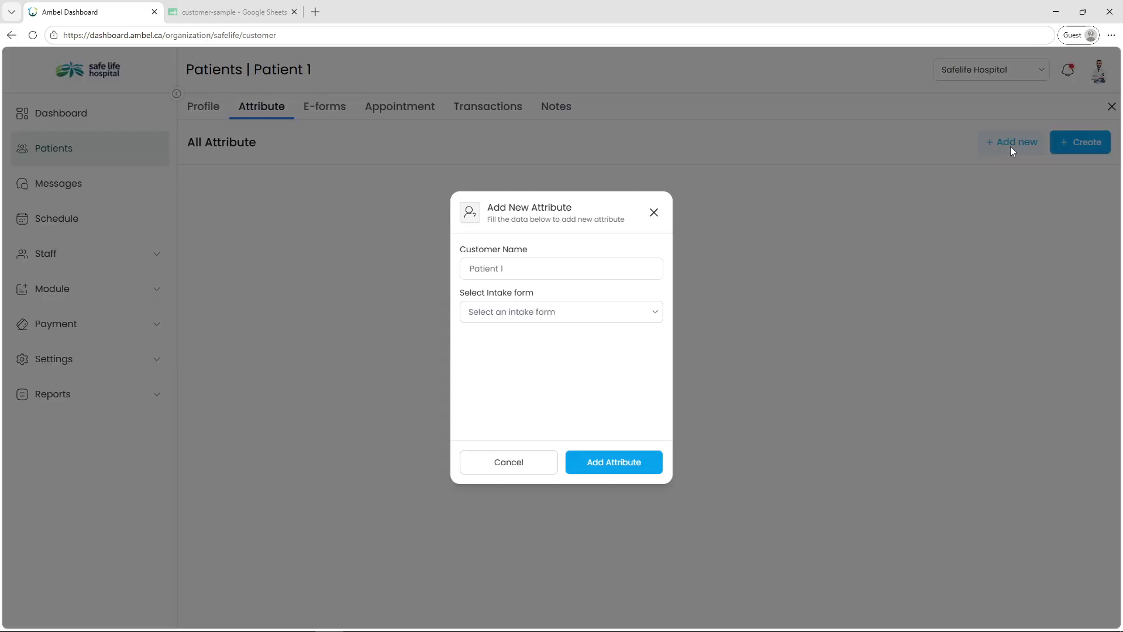
left_click(514, 316)
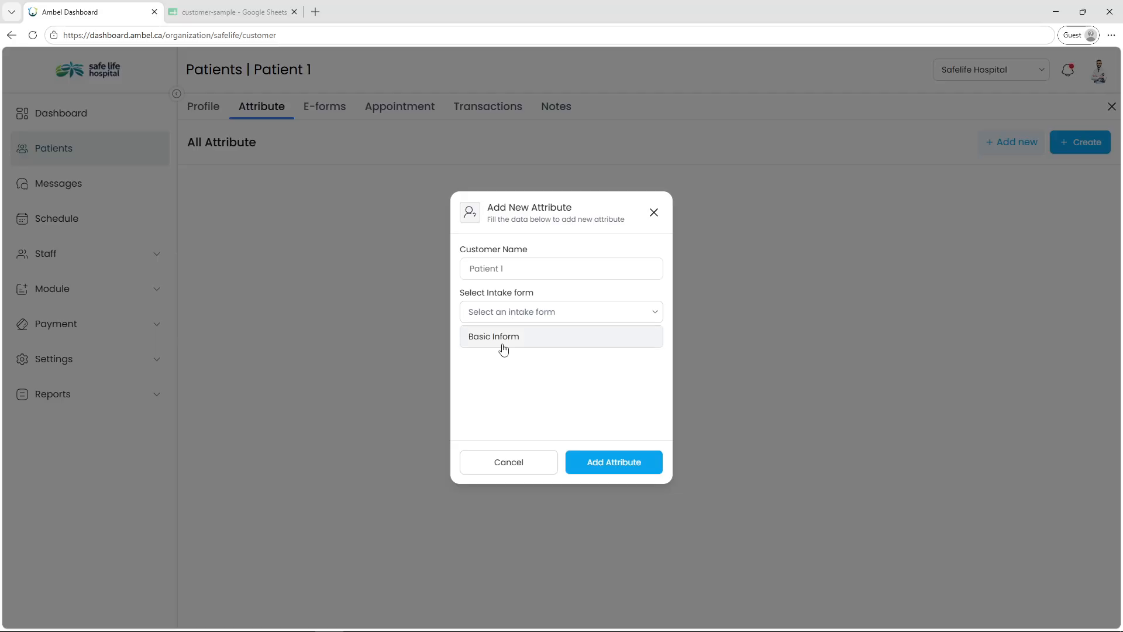
left_click(502, 346)
left_click(621, 468)
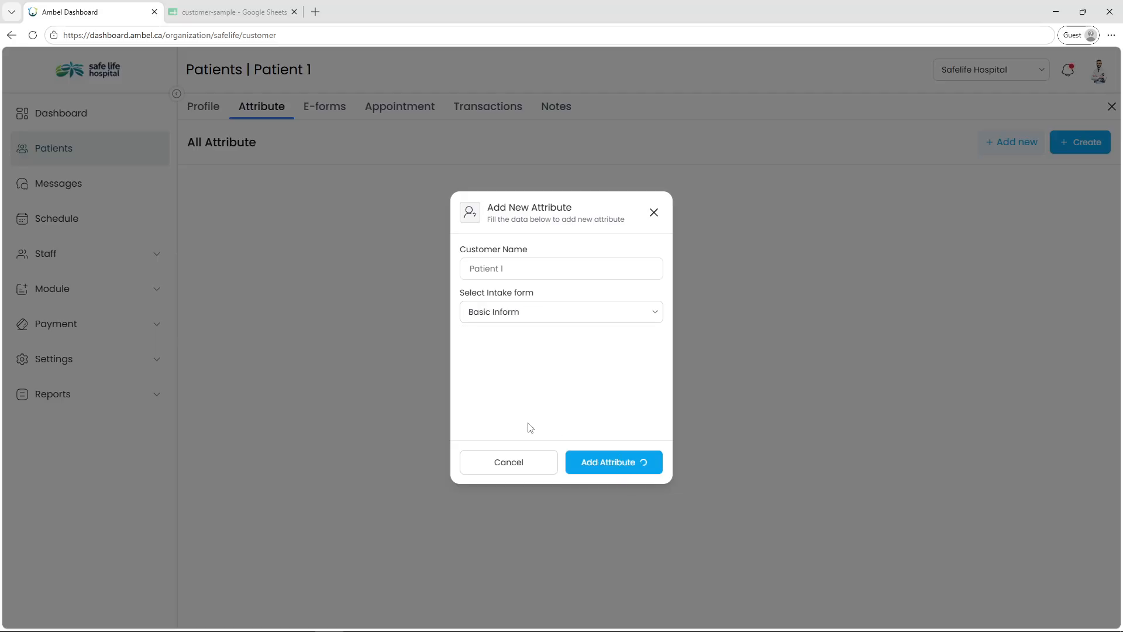
left_click(1103, 180)
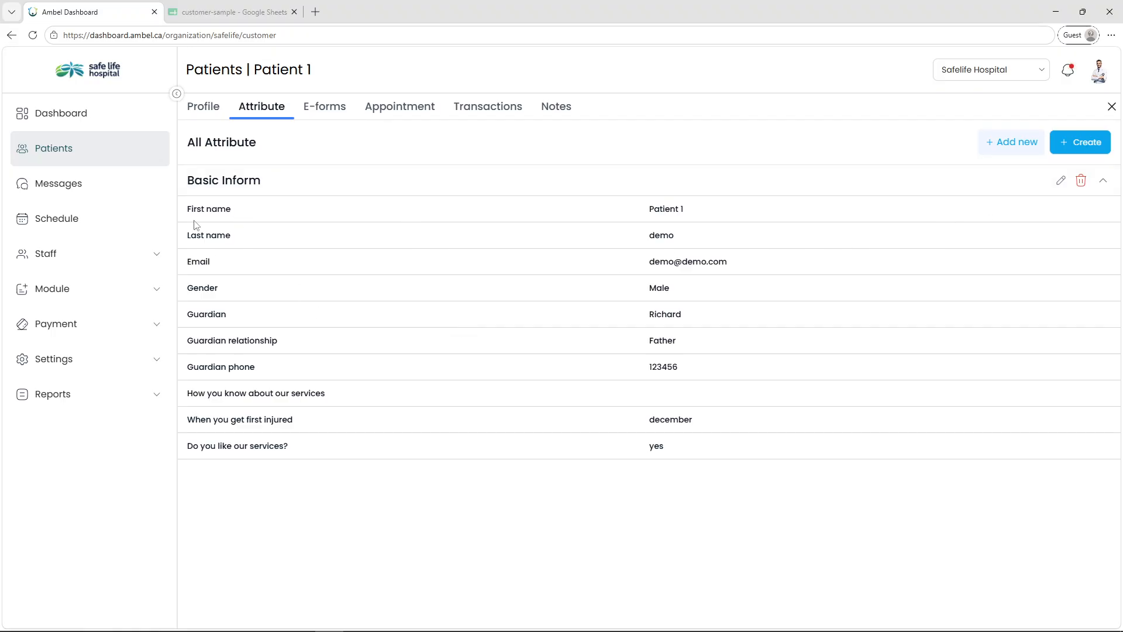
left_click(1104, 180)
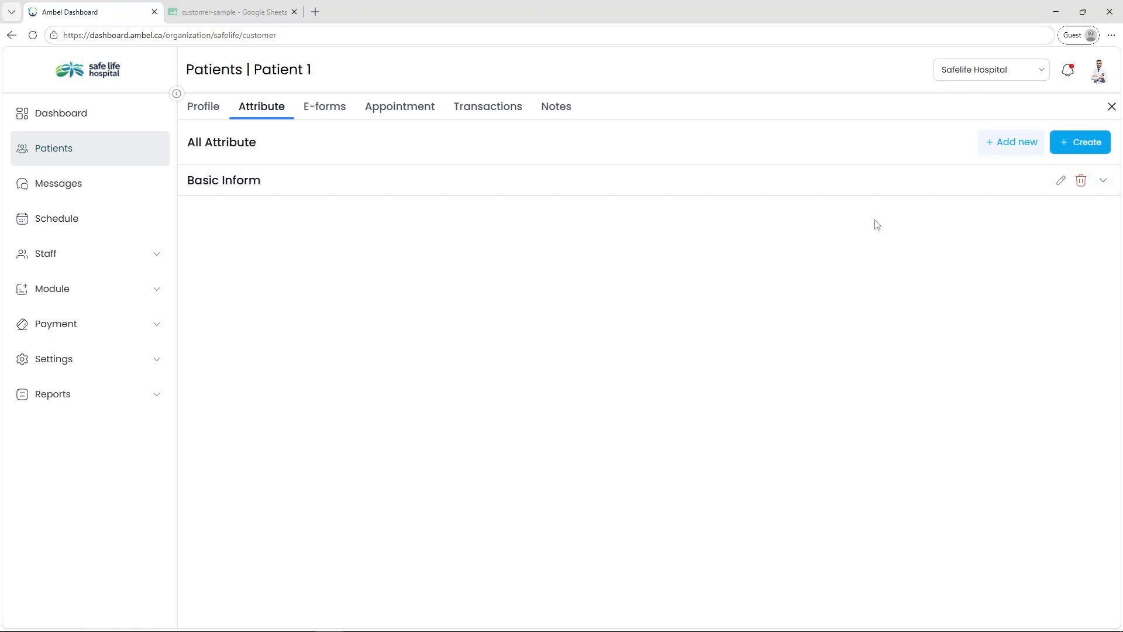
left_click(1066, 150)
left_click(508, 321)
left_click(498, 345)
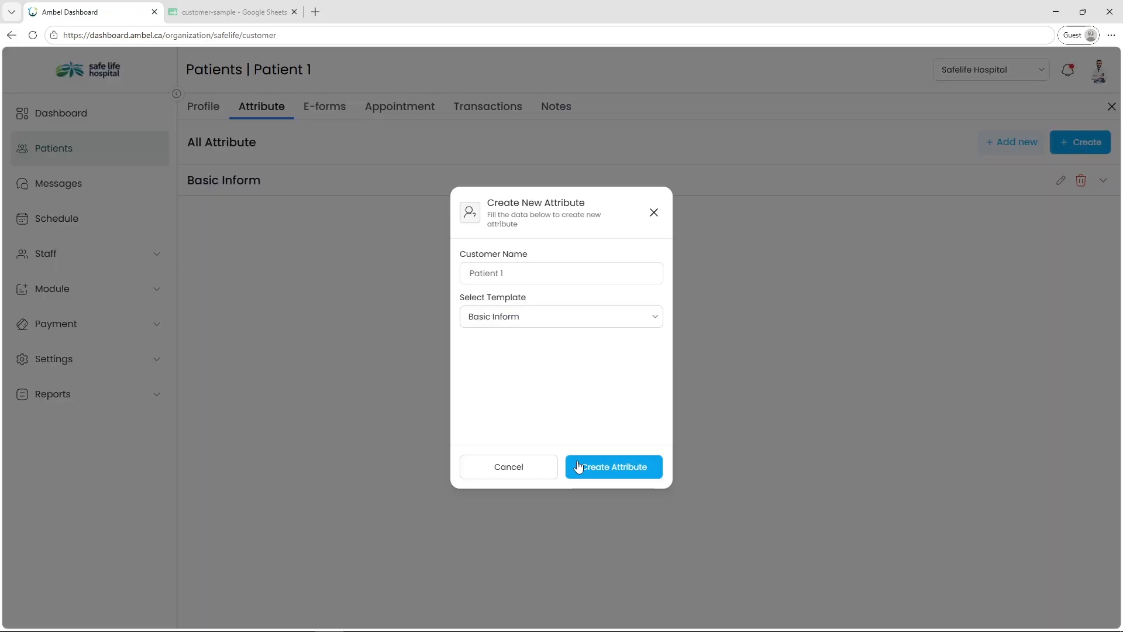
left_click(596, 475)
scroll(430, 332, "down", 2)
scroll(430, 332, "down", 7)
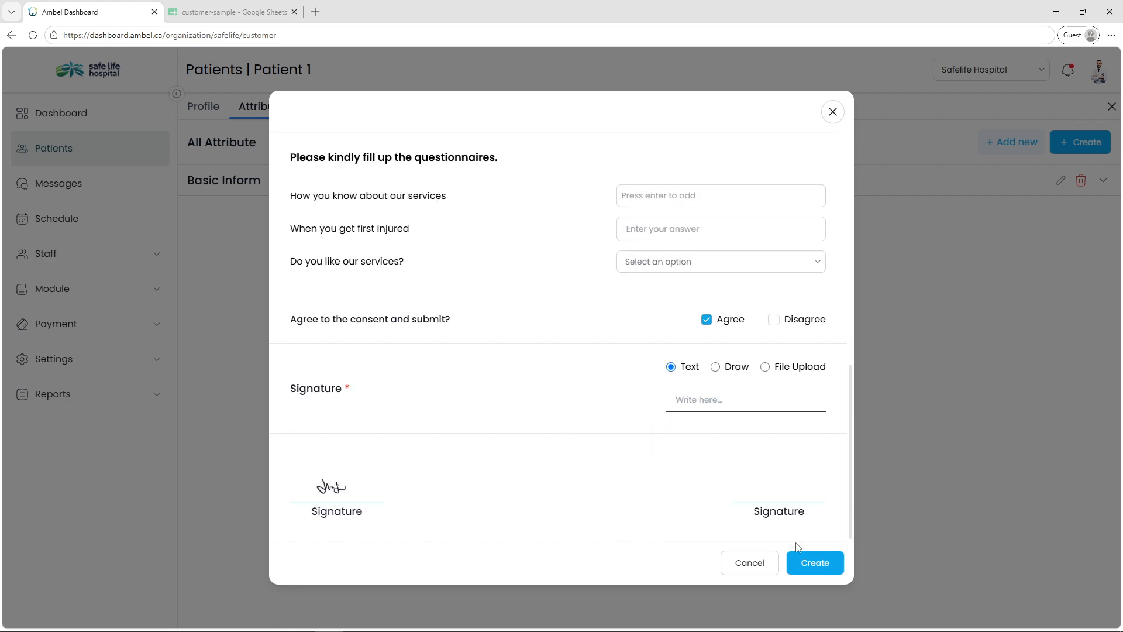
left_click(833, 113)
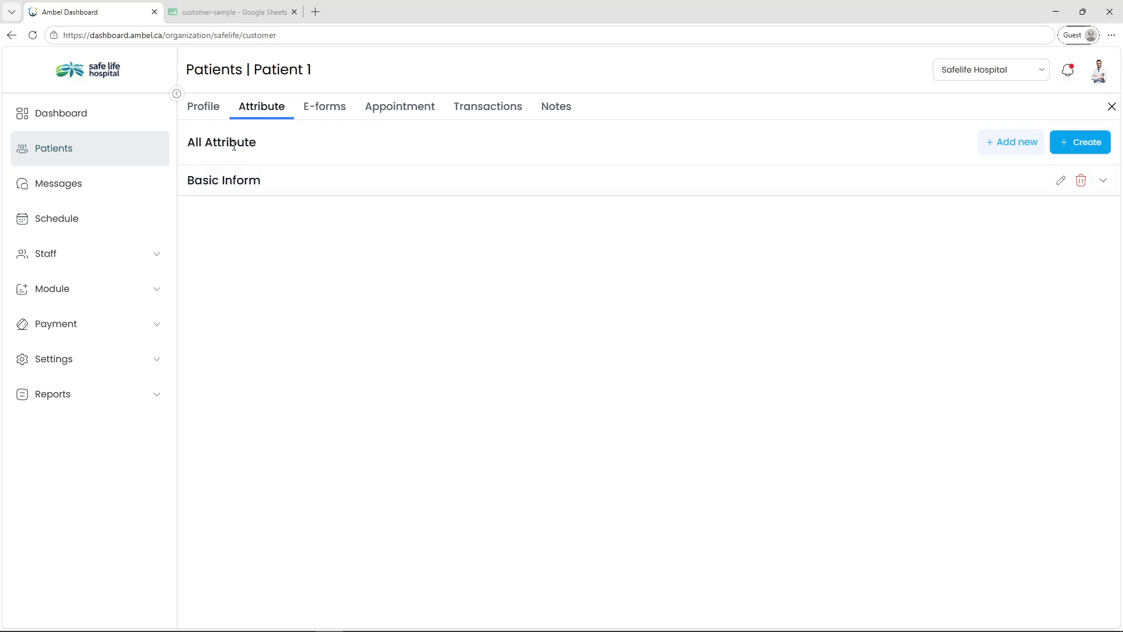
Leave Patient 1's record and install the EMR integration from the Integration settings.
left_click(205, 108)
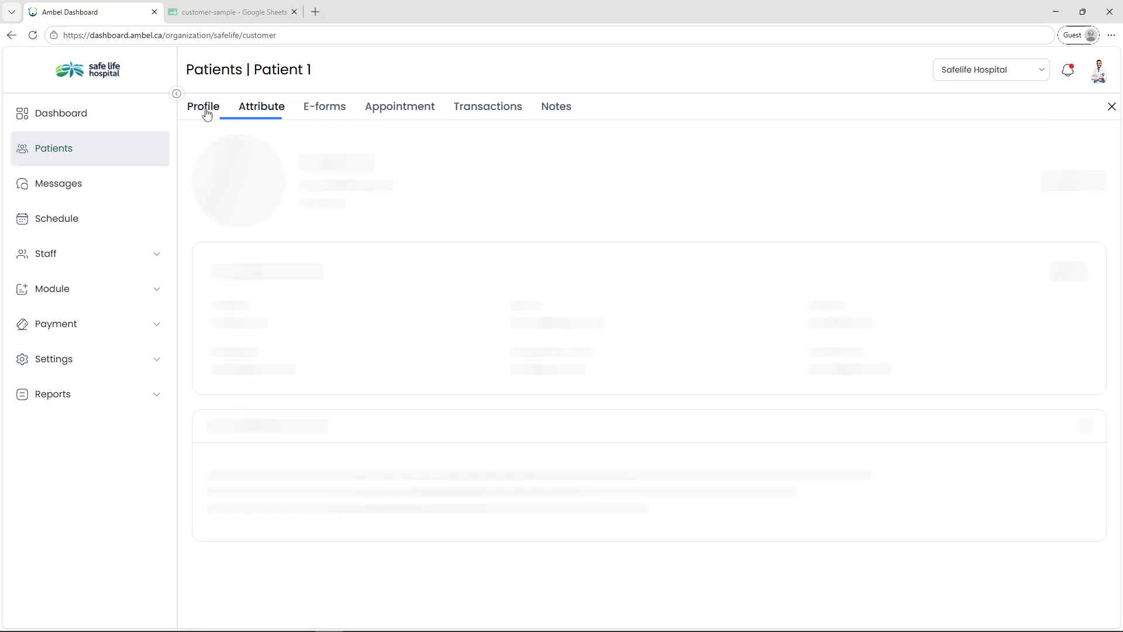
left_click(1113, 109)
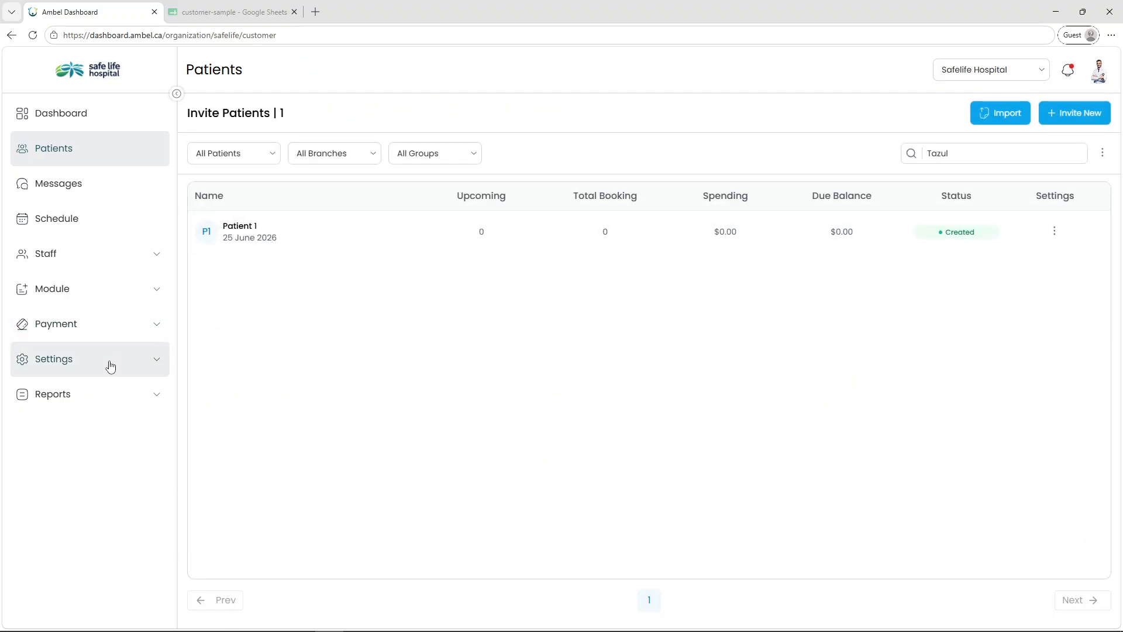
left_click(135, 359)
scroll(133, 327, "down", 5)
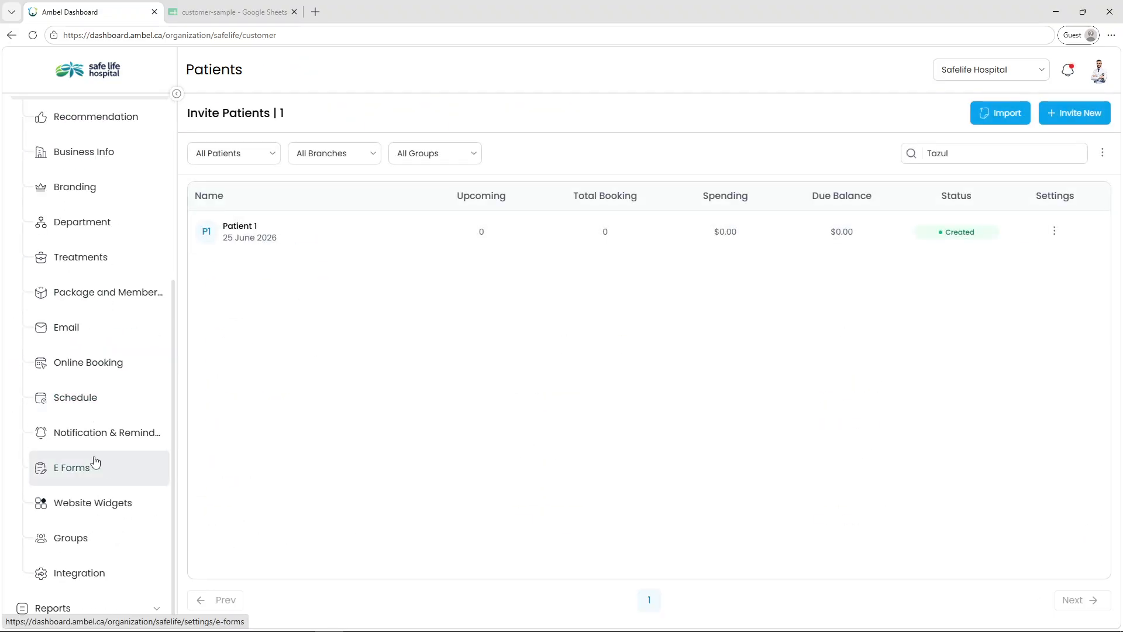
left_click(76, 572)
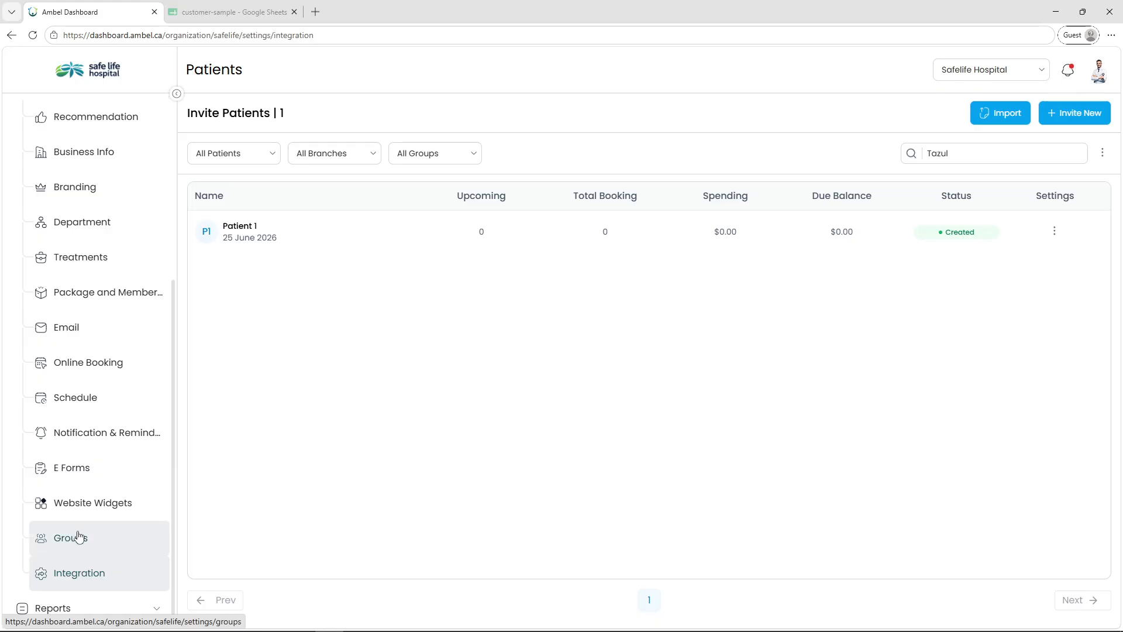
scroll(667, 333, "down", 3)
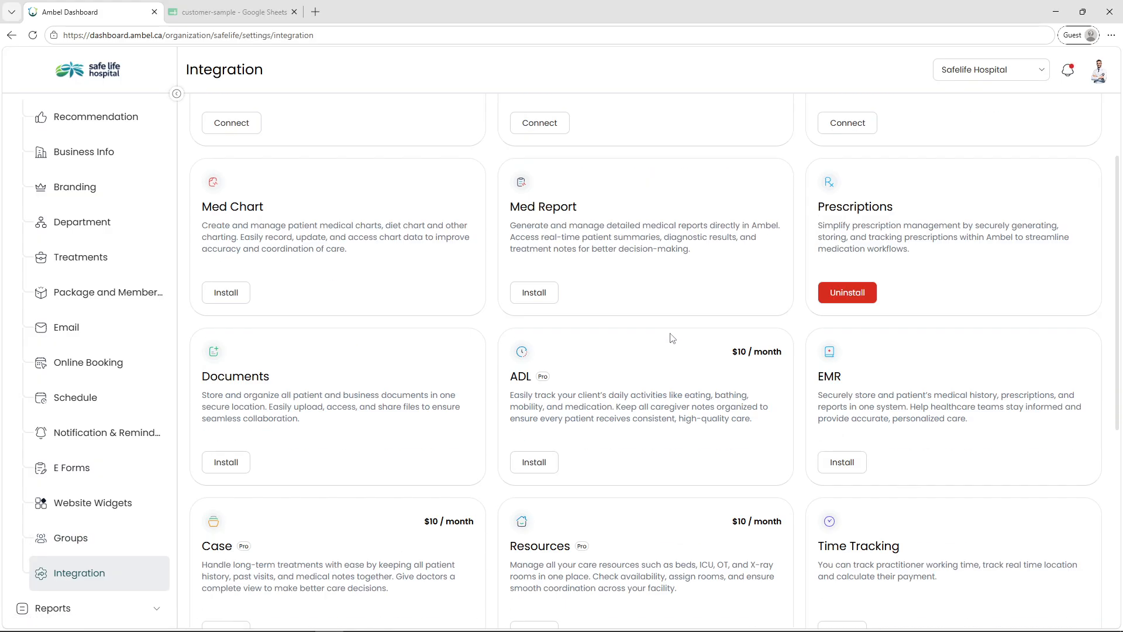
left_click(842, 462)
left_click(626, 385)
Install the paid ADL integration with Wallet as the payment method.
scroll(631, 385, "down", 3)
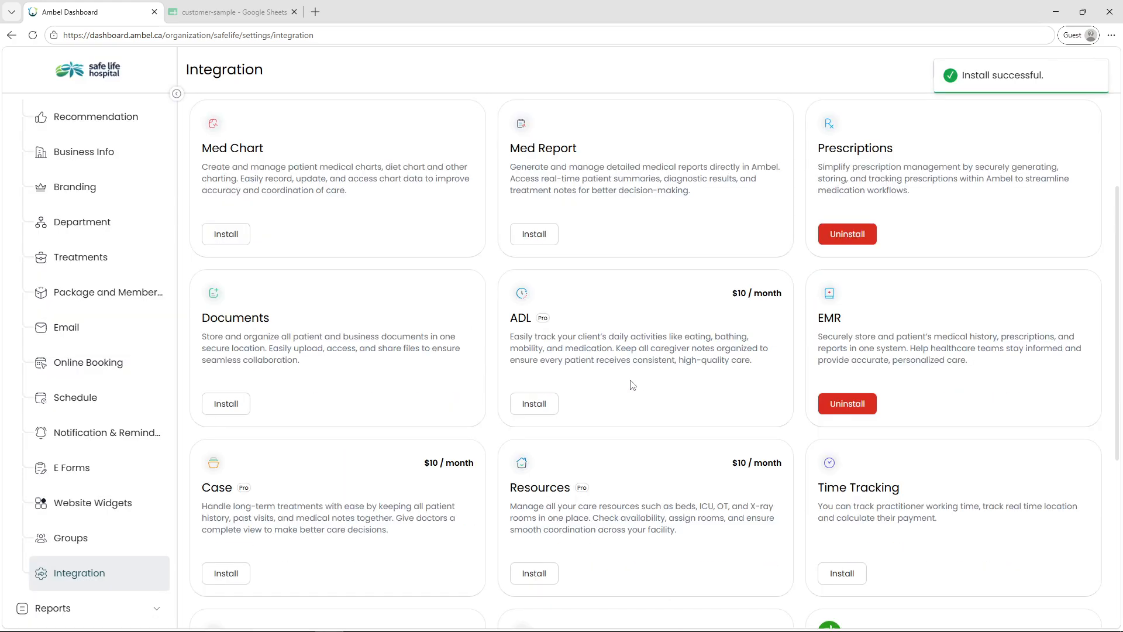
left_click(532, 287)
left_click(490, 334)
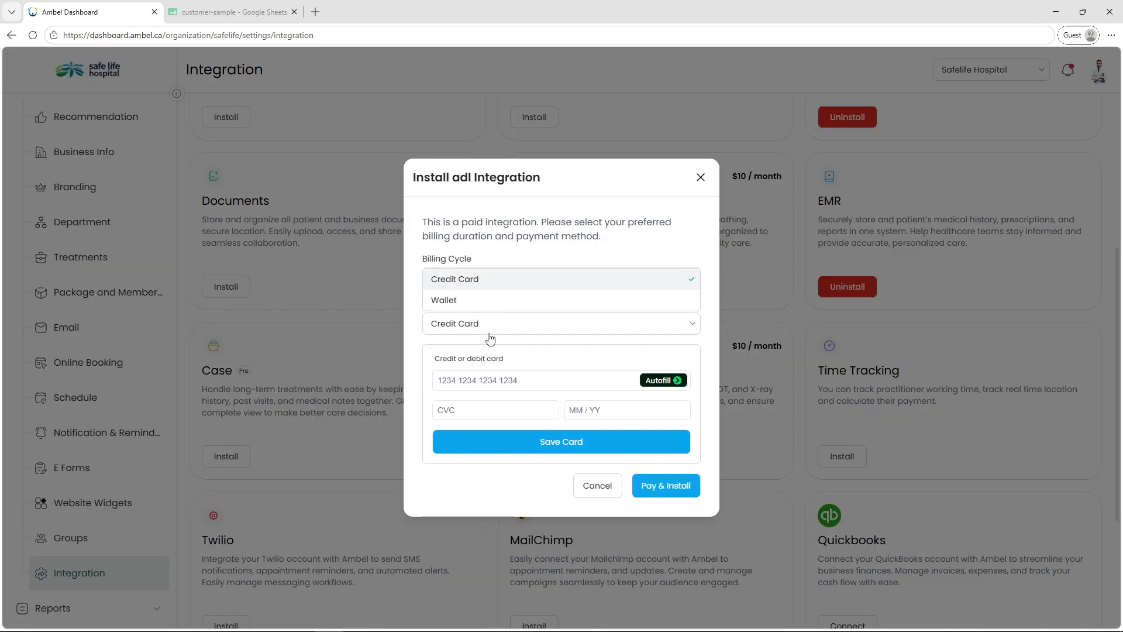
left_click(481, 300)
left_click(651, 426)
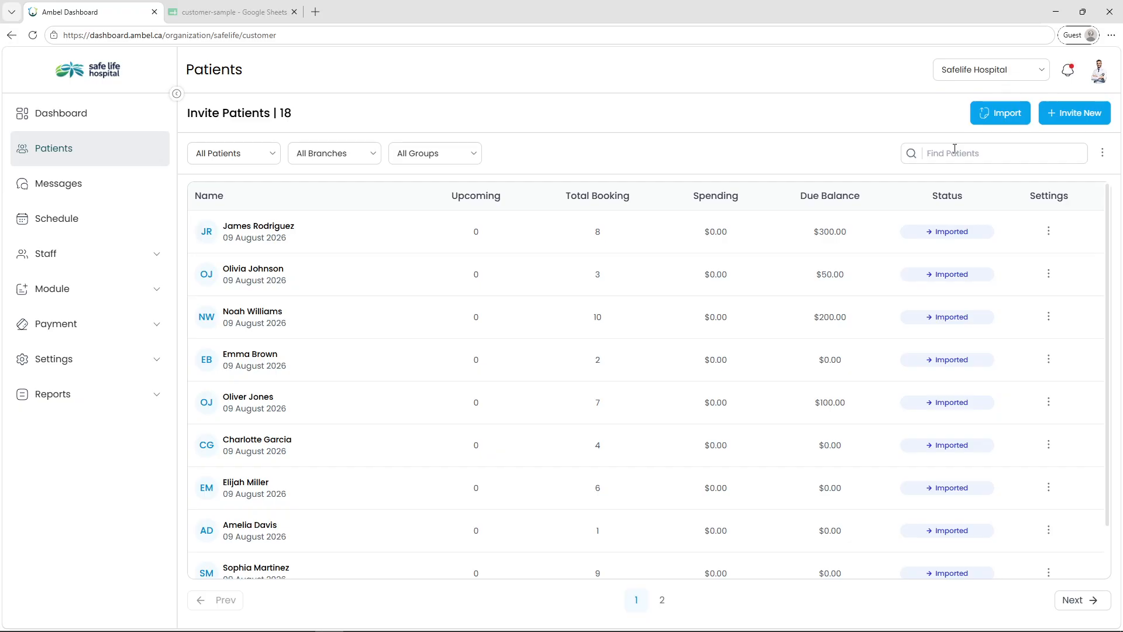
Search the patients for "Patient" and open Patient 1's record.
left_click(955, 149)
type("Parient")
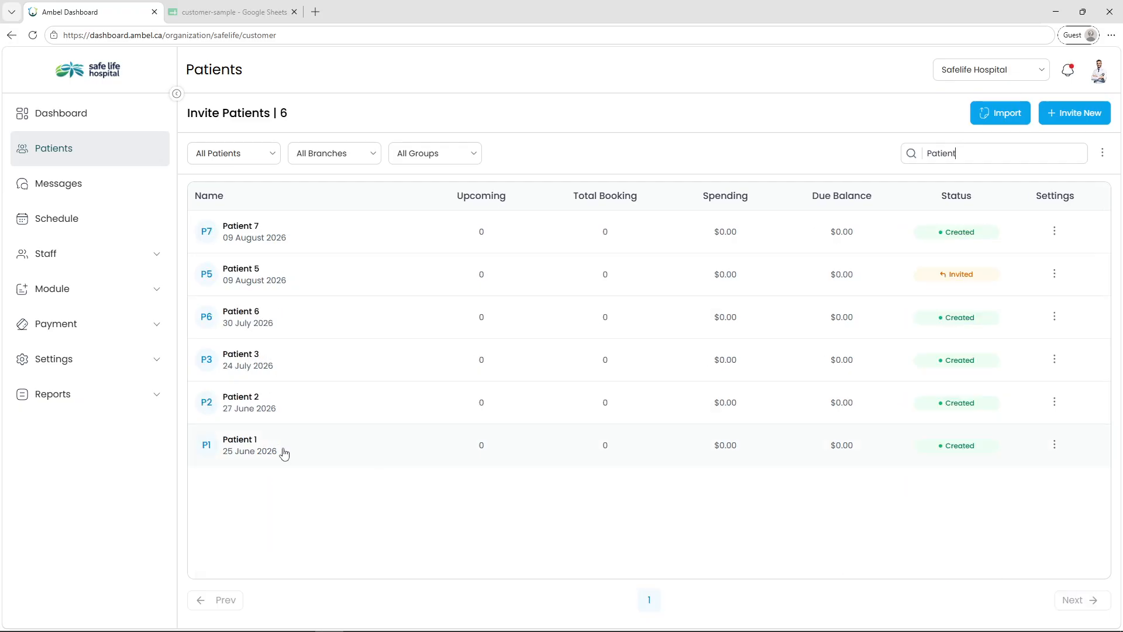
left_click(283, 451)
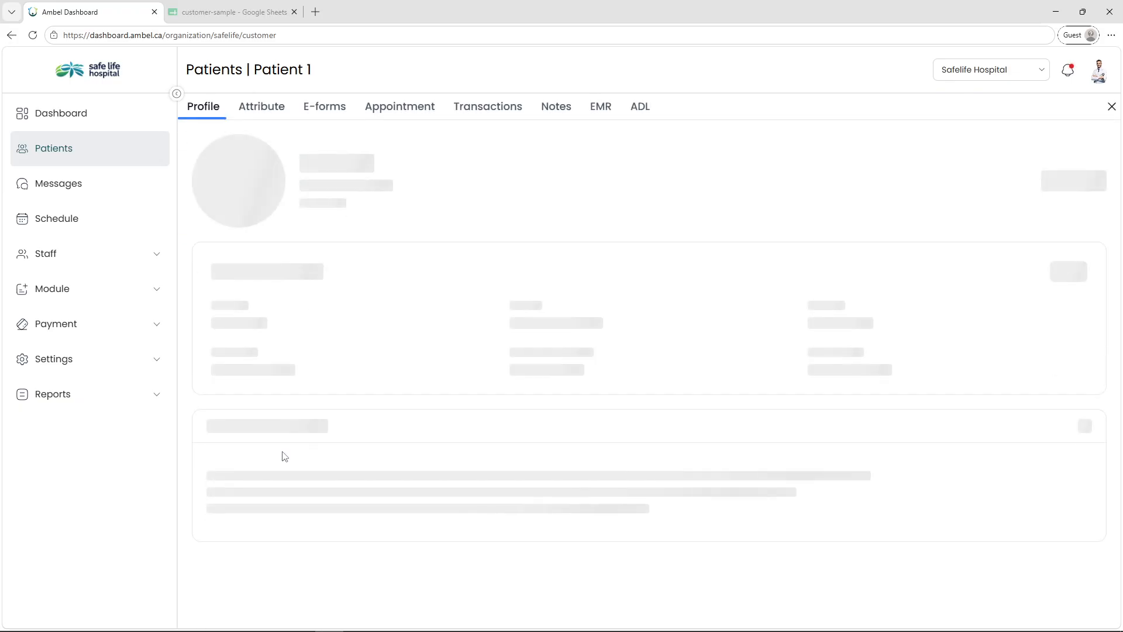
Examine Patient 1's ADL and EMR sections, going through the EMR's info, labs, imaging, vitals and medications.
left_click(640, 114)
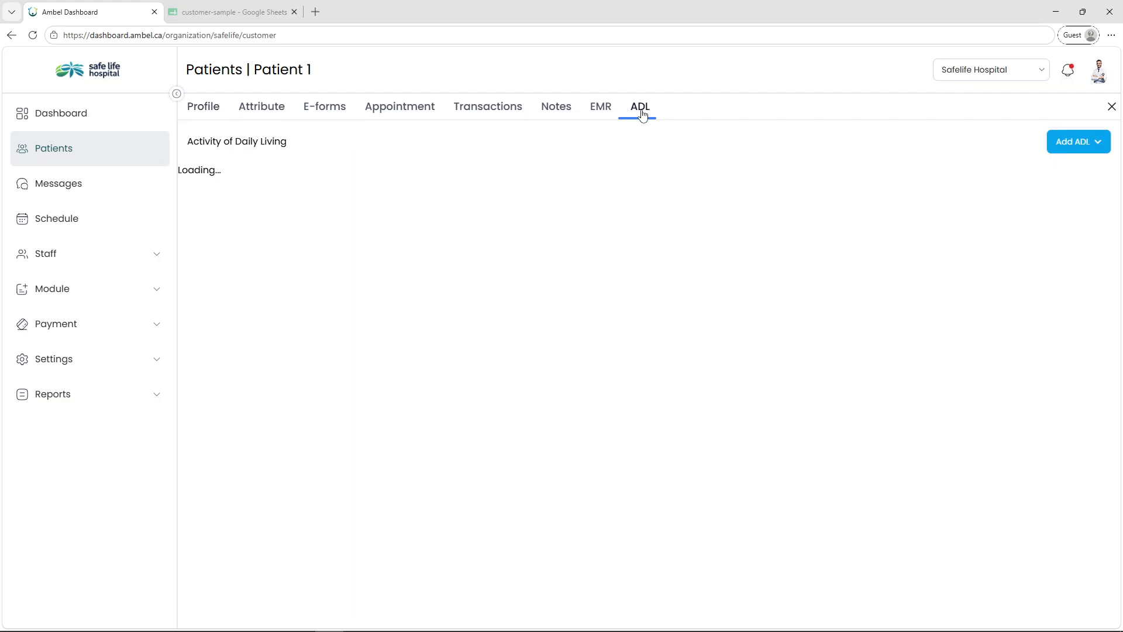
left_click(602, 114)
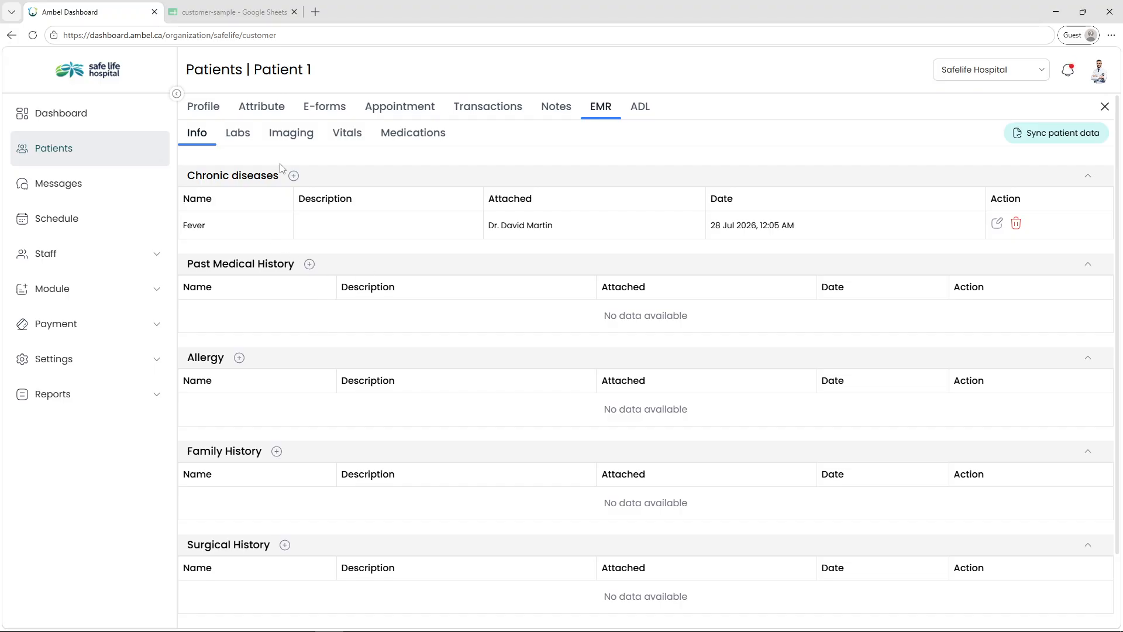
left_click(233, 151)
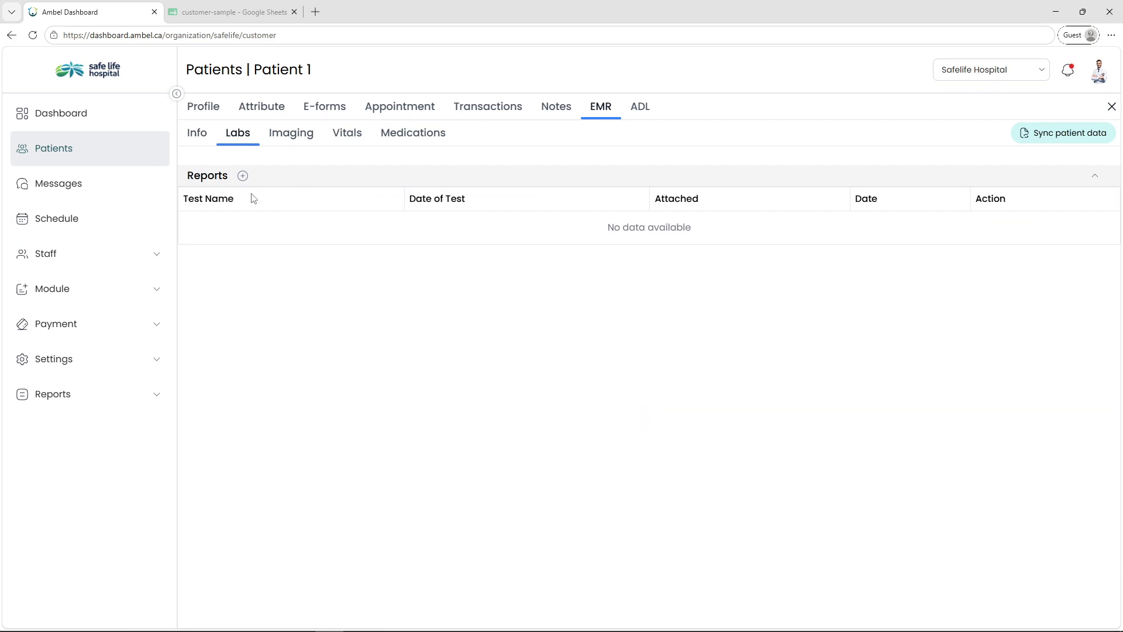
left_click(279, 136)
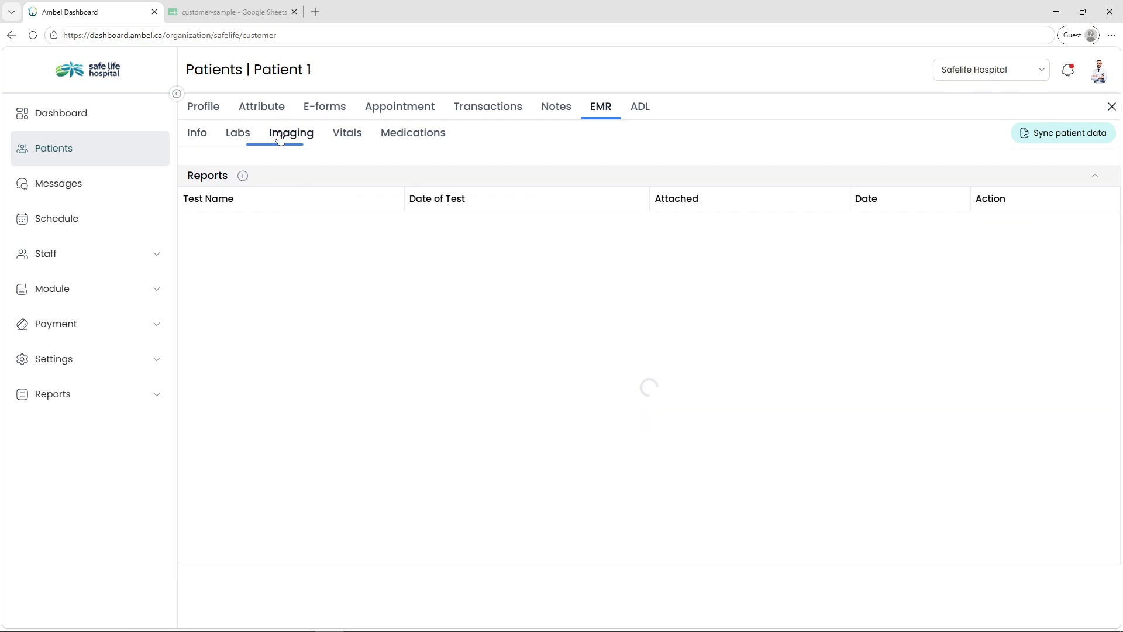
left_click(341, 138)
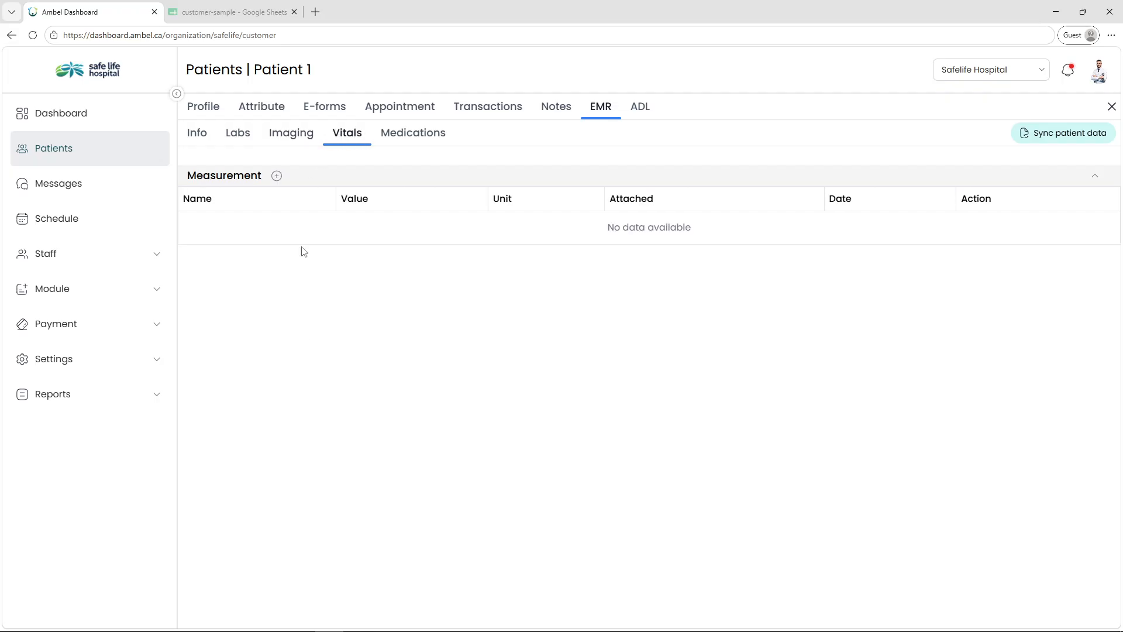
left_click(415, 146)
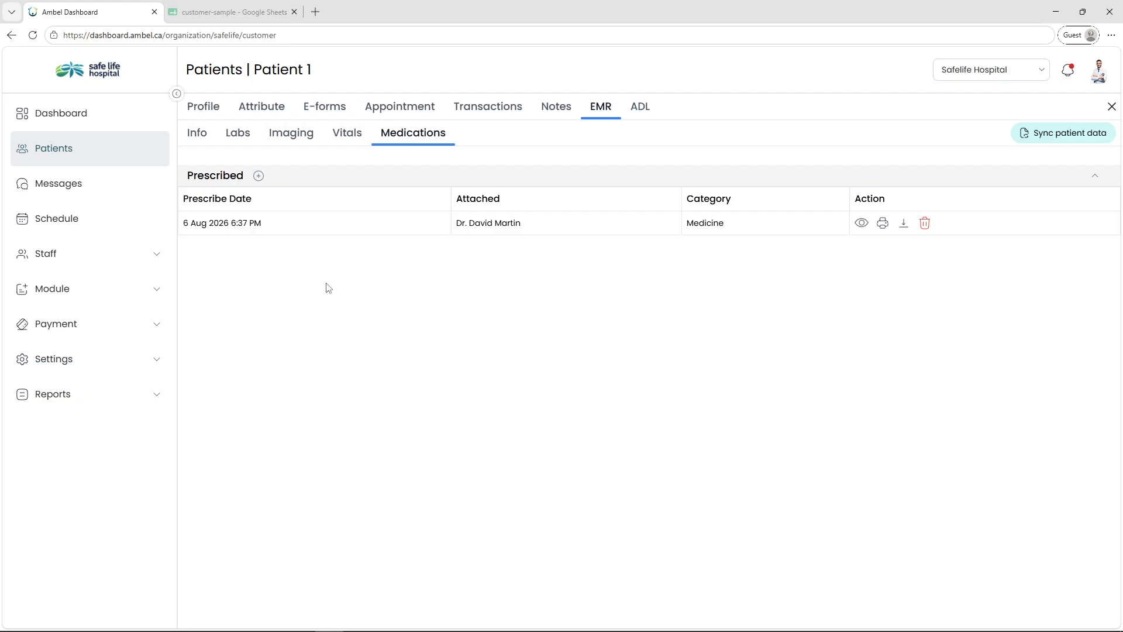
Start a new ADL for Patient 1 in Chilliwack Branch, assigned to Practitioner, and choose the second listed practitioner.
left_click(640, 111)
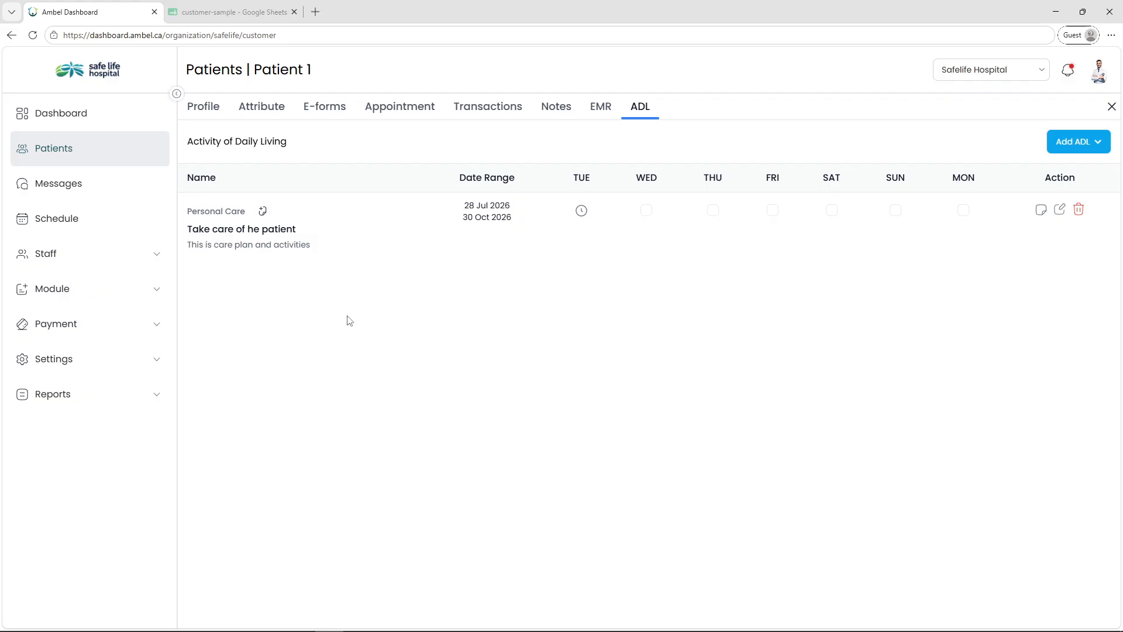
left_click(1078, 142)
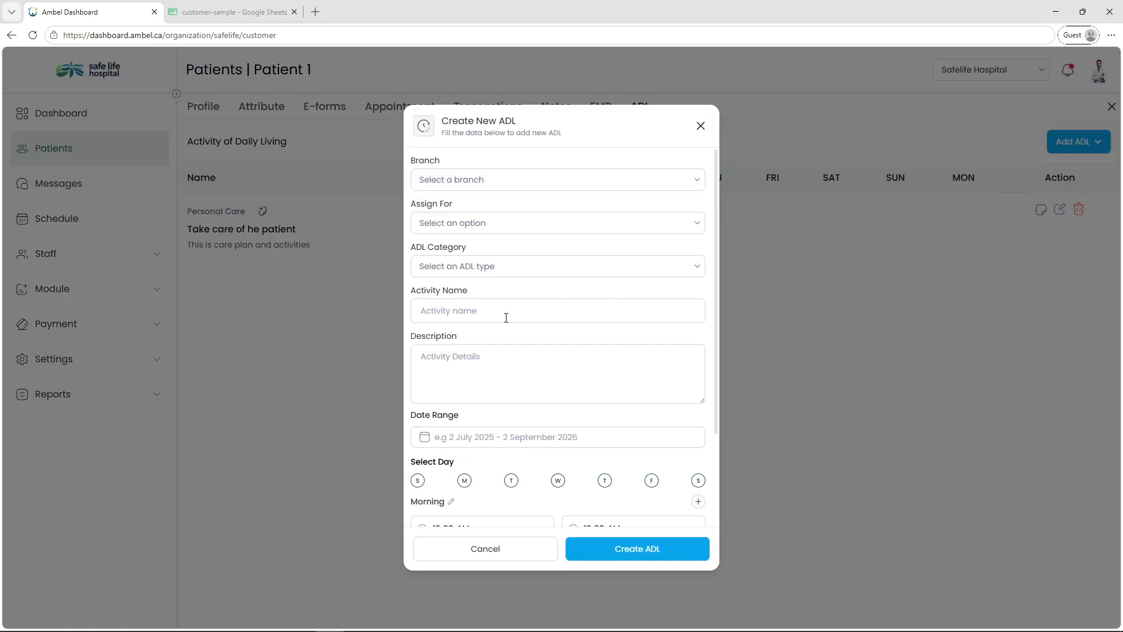
left_click(471, 184)
left_click(479, 203)
left_click(458, 230)
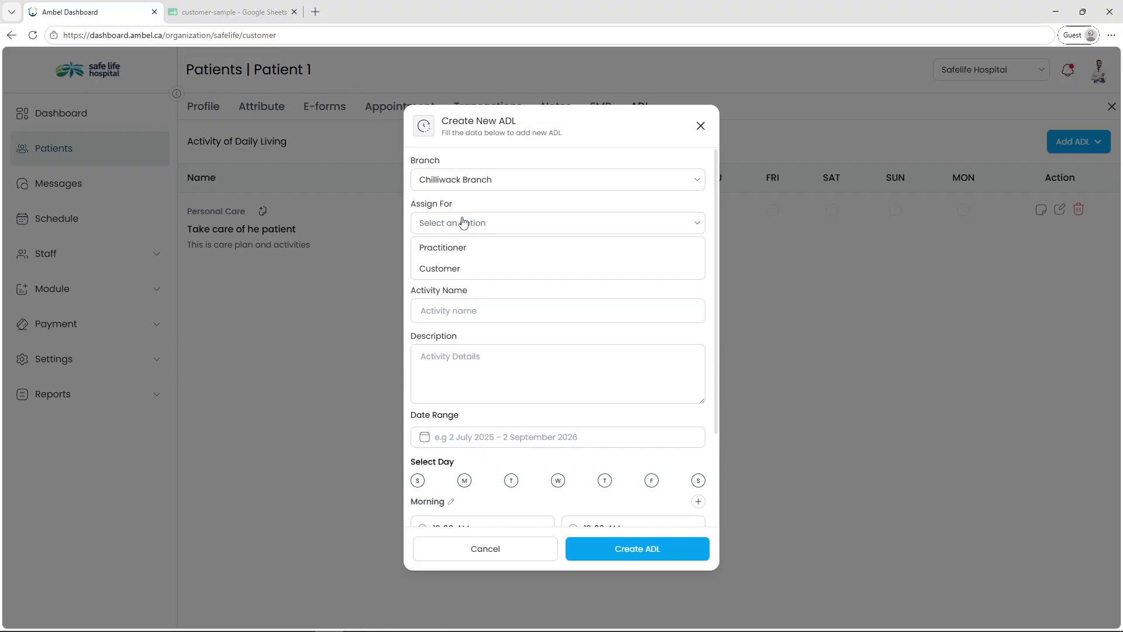
left_click(470, 256)
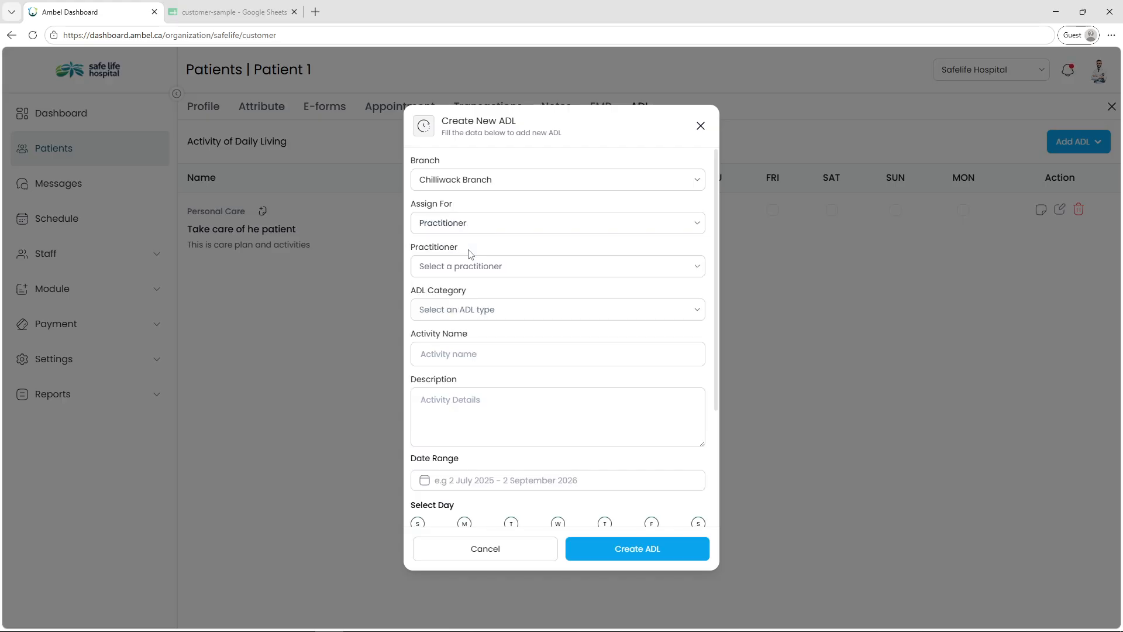
left_click(461, 269)
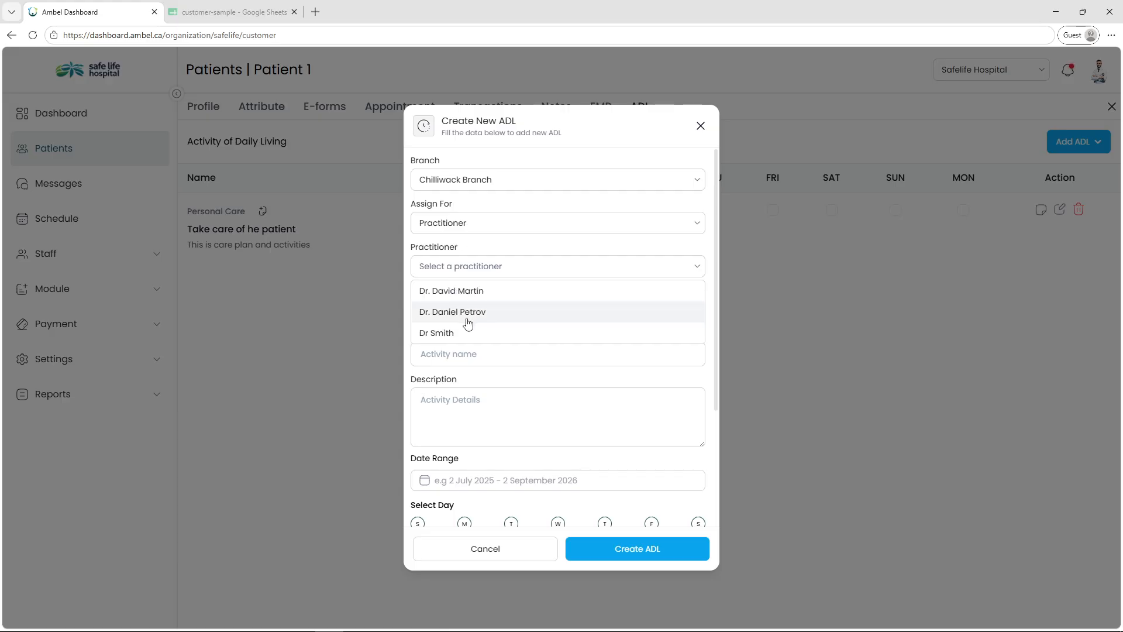
left_click(467, 318)
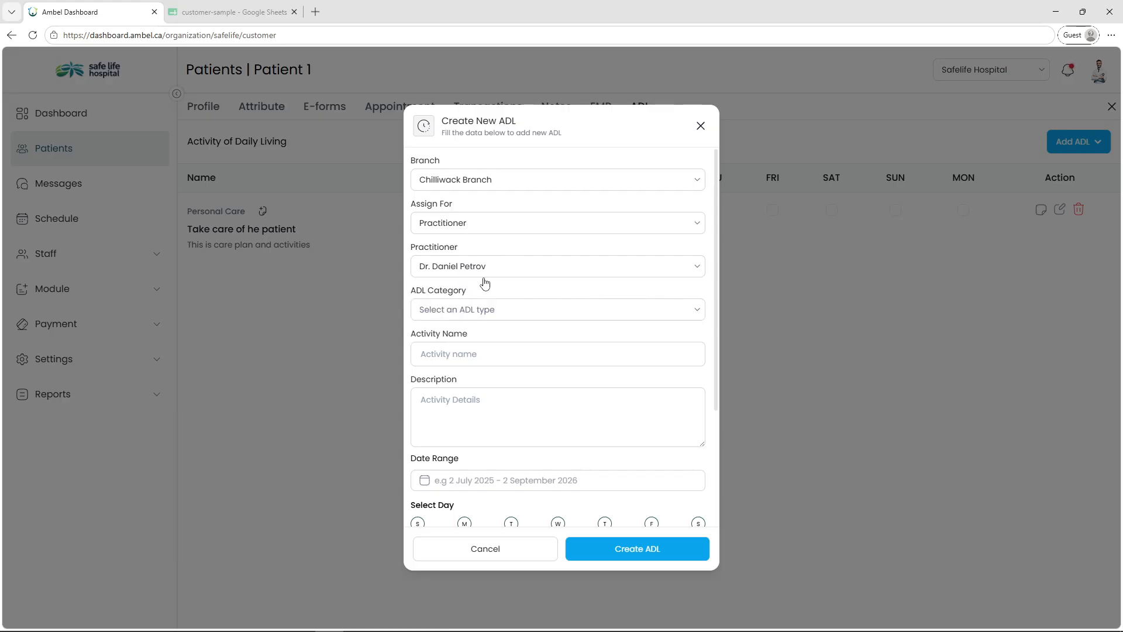
Set the ADL's category to Personal Care, its activity name to "Care" and its description to "Provide Care".
left_click(474, 314)
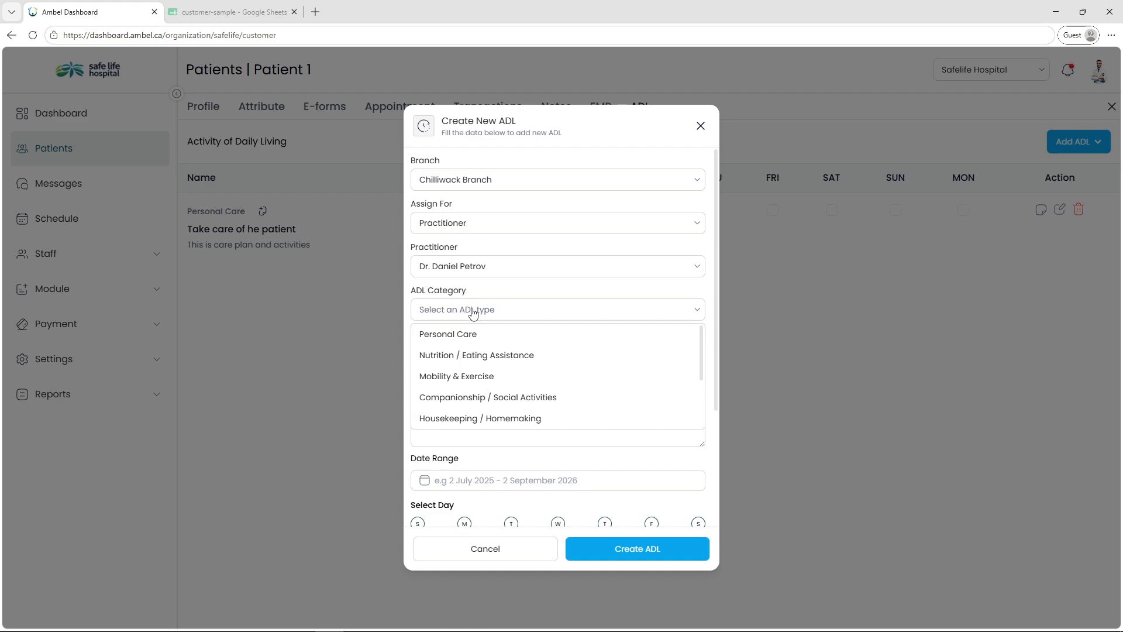
scroll(481, 339, "down", 1)
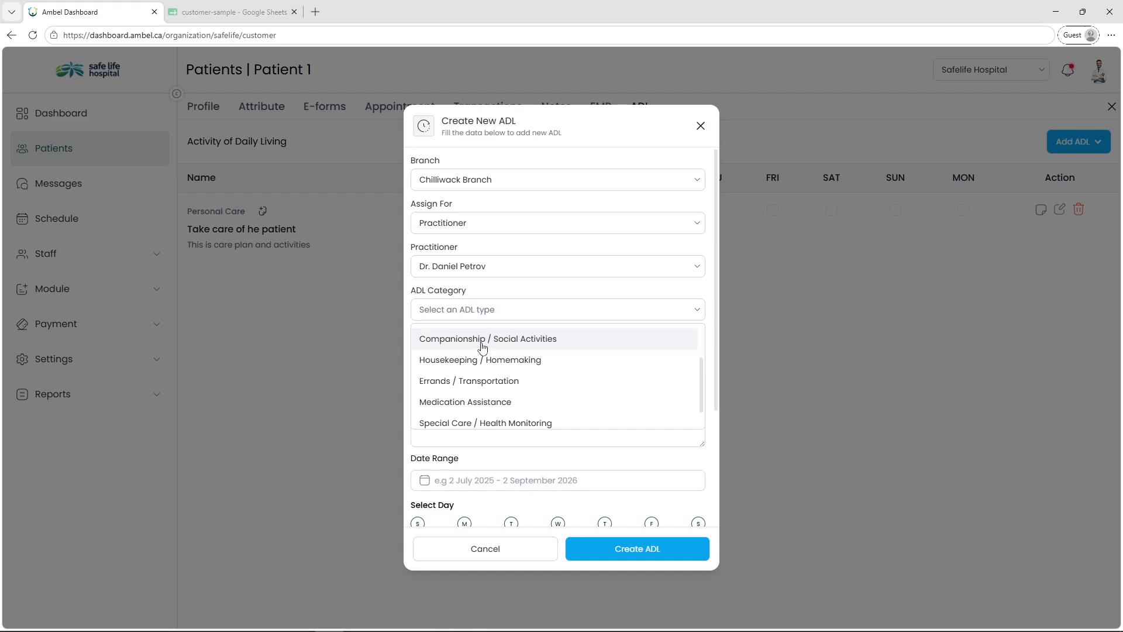
scroll(470, 358, "up", 1)
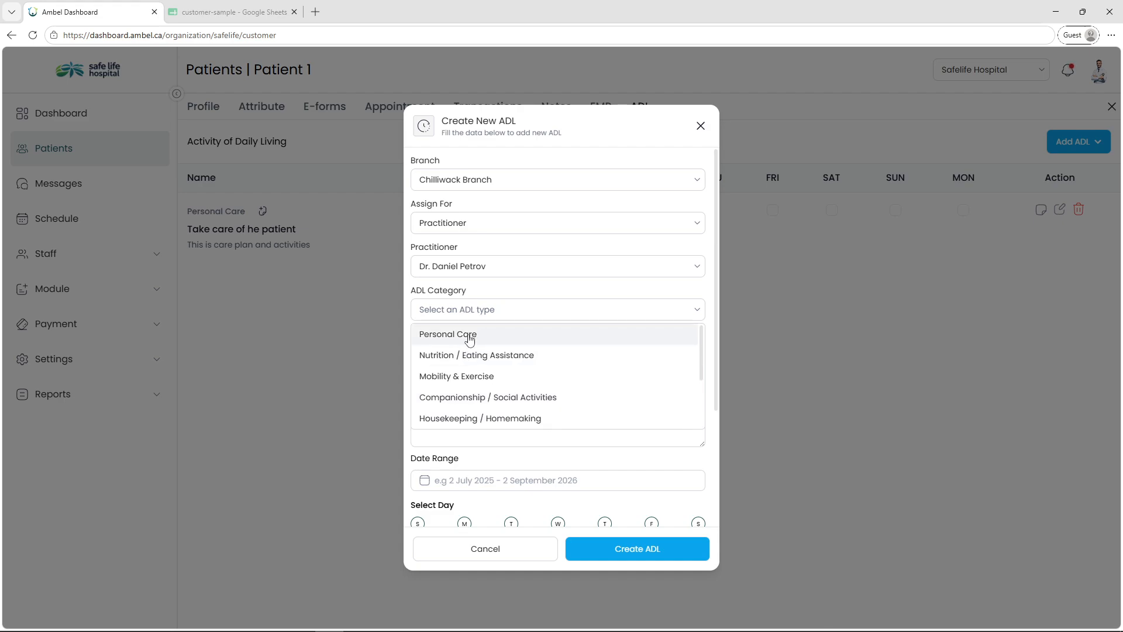
left_click(470, 336)
left_click(457, 353)
type("Care")
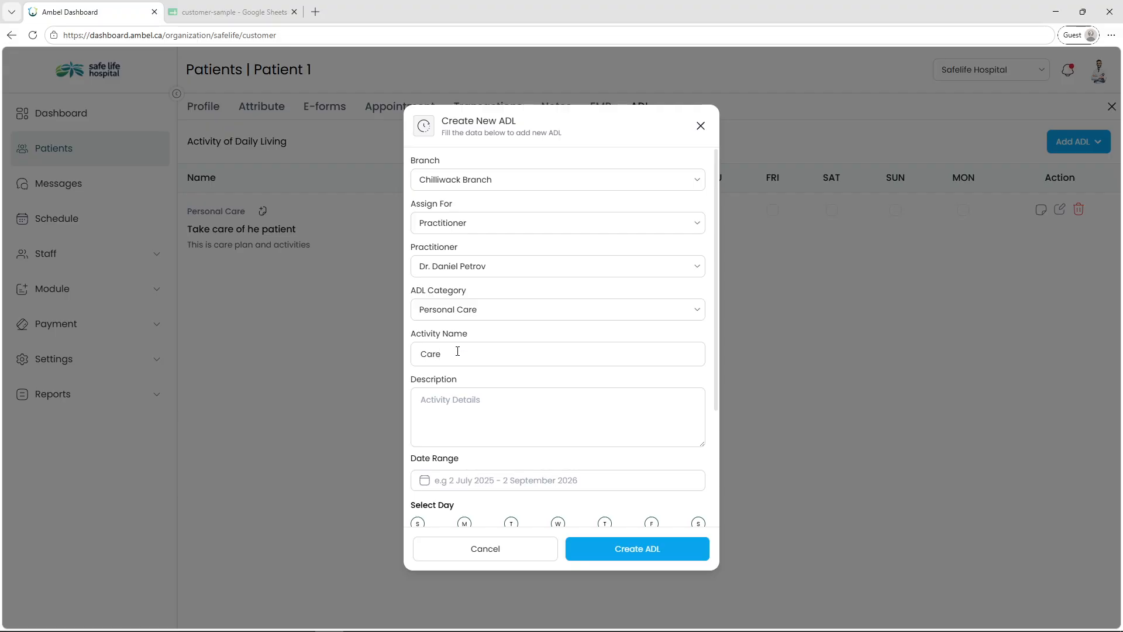
scroll(493, 369, "down", 1)
left_click(492, 367)
type("Provide Care")
Set the ADL's date range to 12 August 2026 - 23 October 2026.
scroll(492, 367, "down", 1)
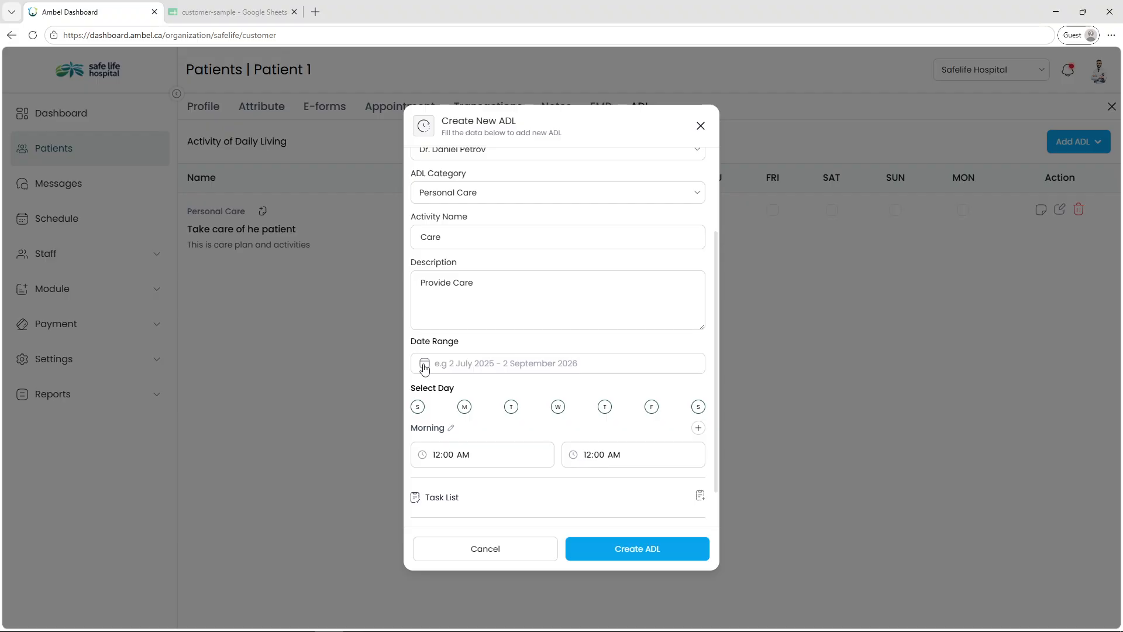
left_click(496, 363)
left_click(502, 431)
left_click(573, 331)
left_click(573, 331)
left_click(549, 457)
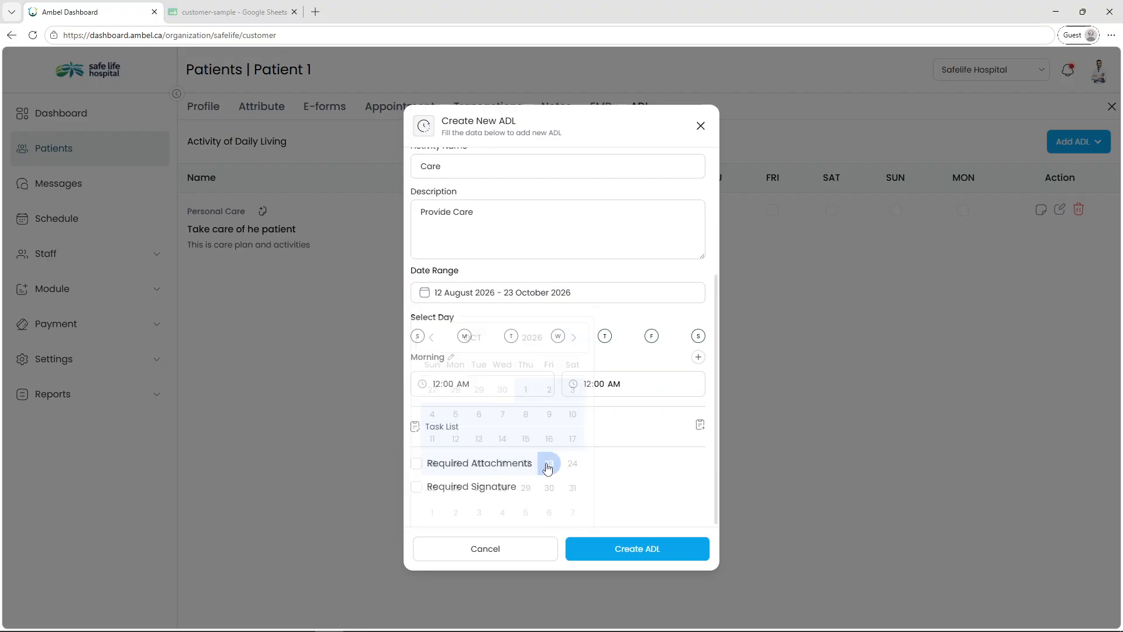
Schedule the ADL for all seven days of the week.
left_click(419, 364)
left_click(464, 362)
left_click(512, 362)
left_click(558, 362)
left_click(605, 362)
left_click(652, 361)
left_click(698, 361)
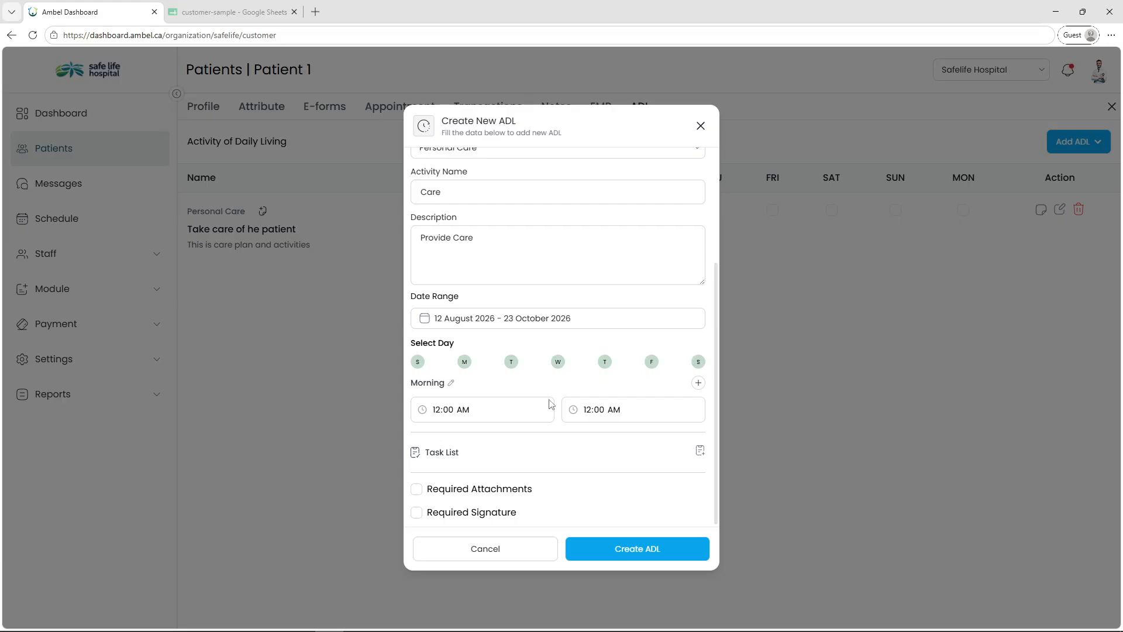
Set the Morning slot to 08:00 AM - 09:00 AM and add a second time slot named "Night".
left_click(698, 383)
left_click(451, 437)
left_click_drag(451, 439, 406, 445)
key("BackSpace")
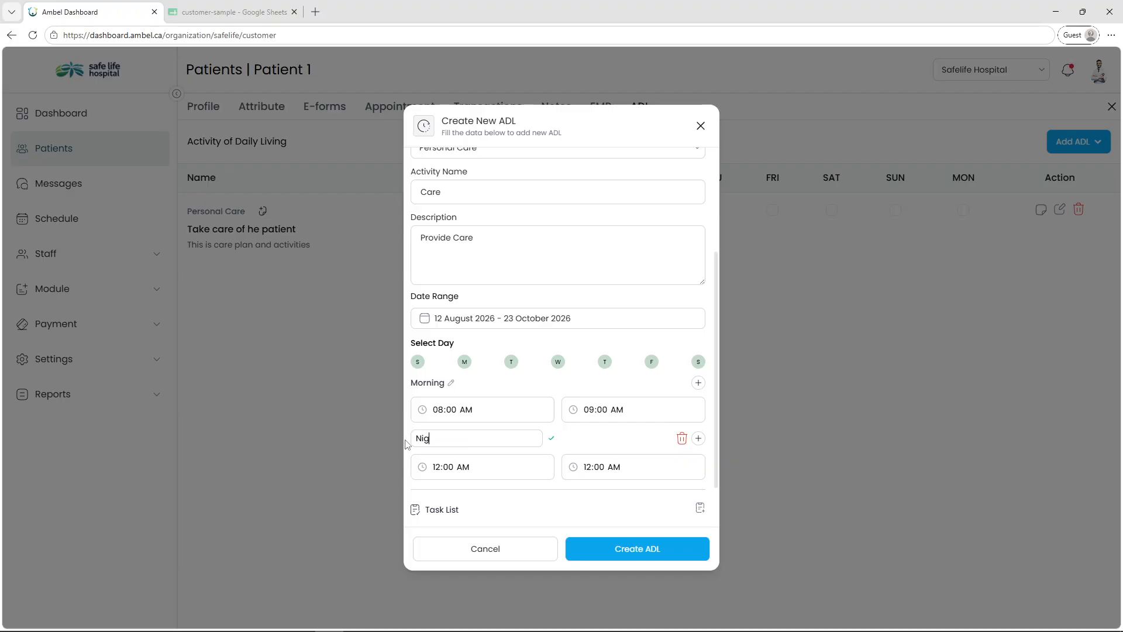
type("Night")
left_click(552, 438)
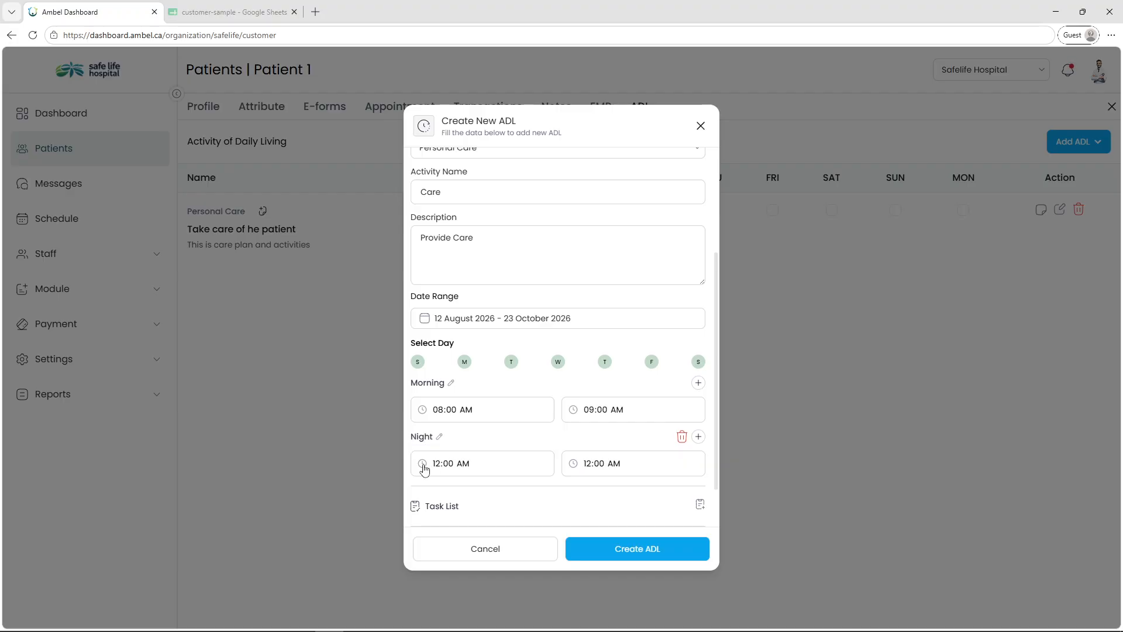
Set the Night slot to run from 08:00 PM to 09:00 PM.
scroll(426, 468, "down", 1)
left_click(425, 413)
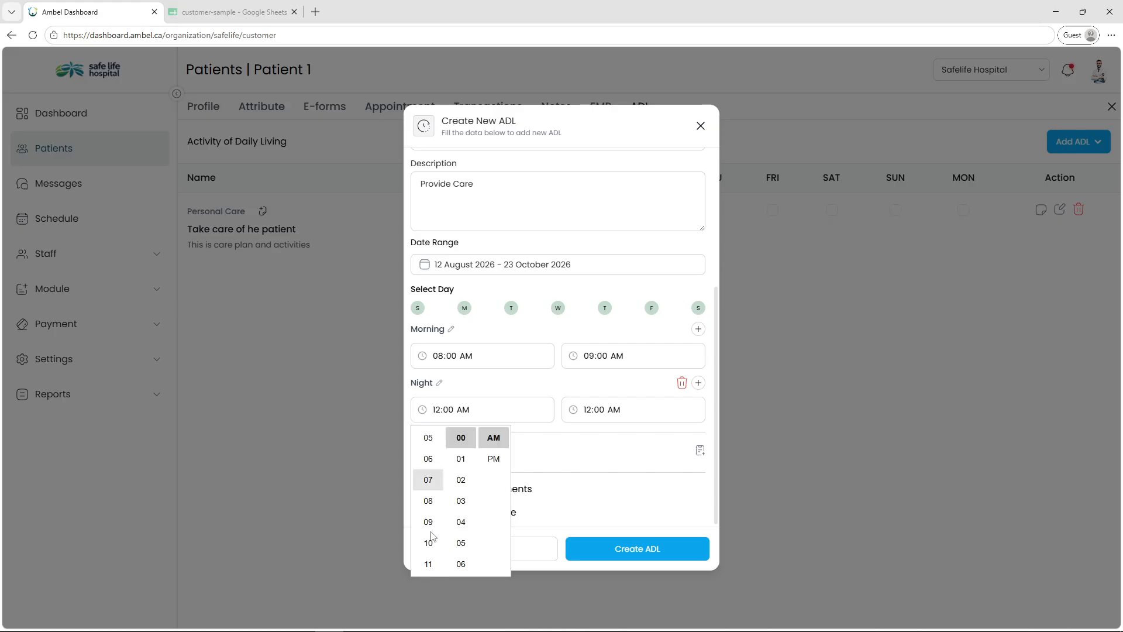
scroll(432, 535, "down", 2)
left_click(428, 500)
left_click(494, 459)
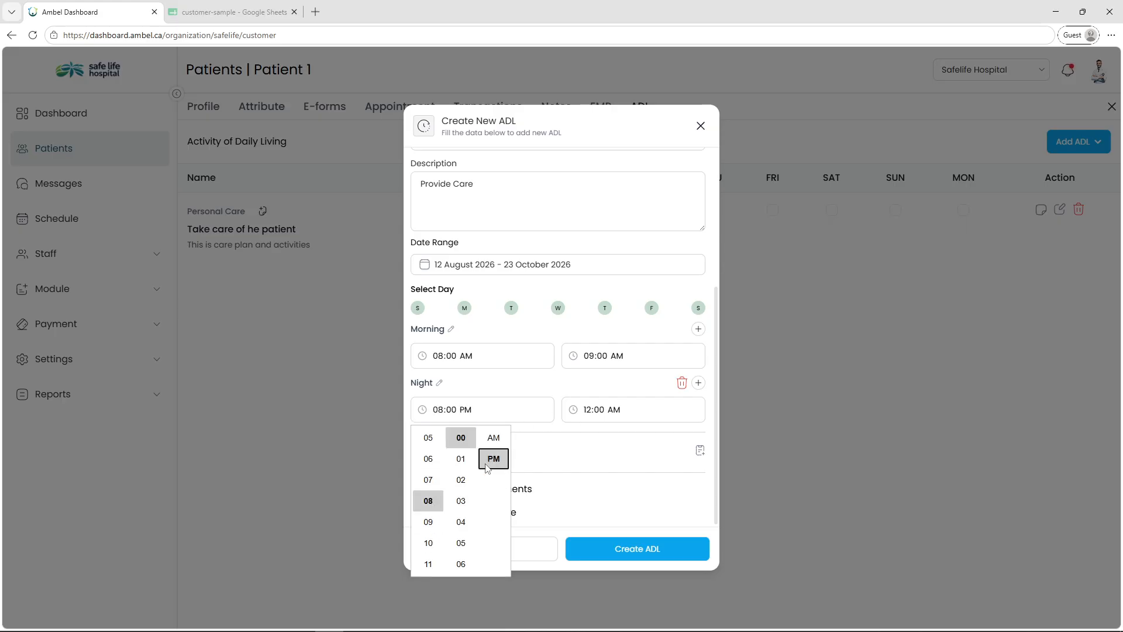
left_click(572, 415)
scroll(579, 503, "down", 1)
left_click(579, 569)
left_click(644, 458)
left_click(454, 455)
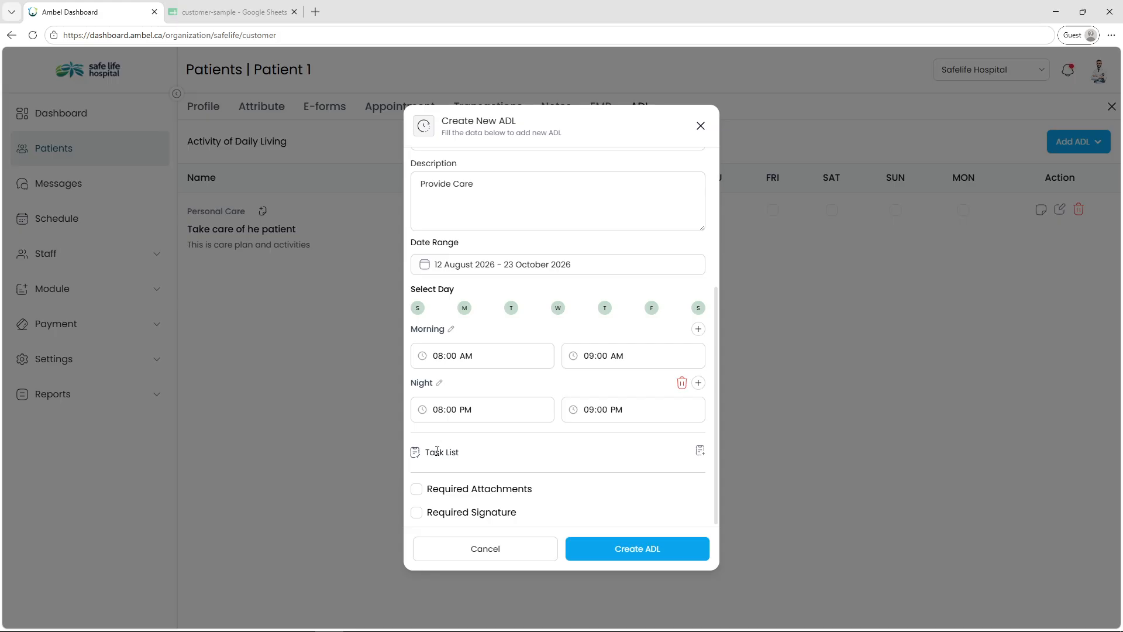
Add a checklist named "To DO" to the ADL's task list.
left_click(700, 451)
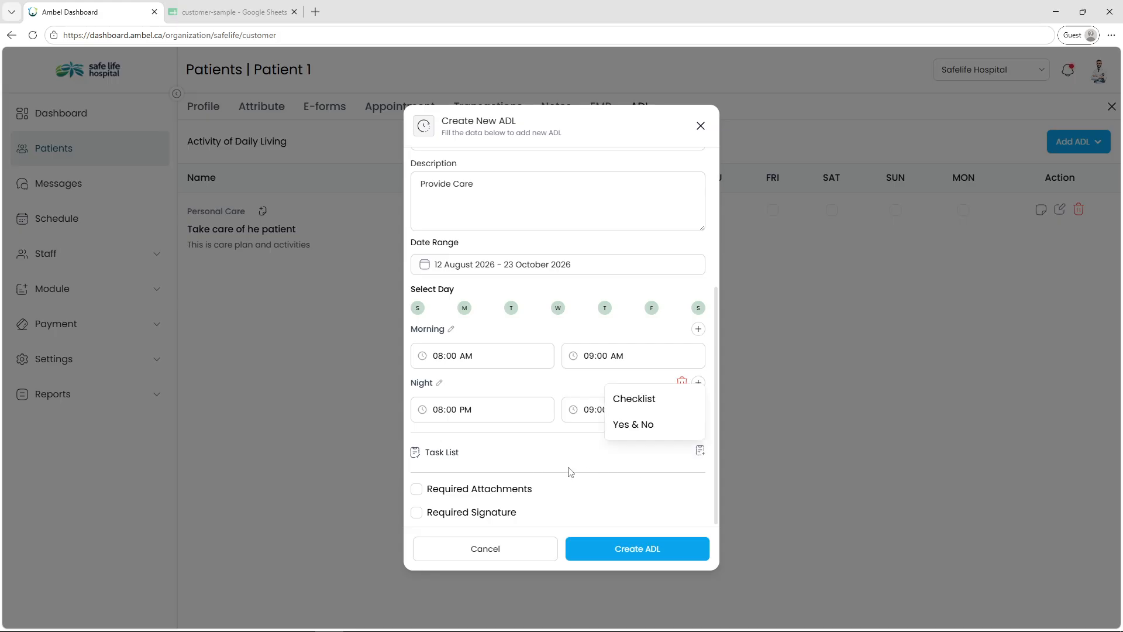
left_click(632, 400)
left_click(492, 432)
key("ctrl+a")
key("BackSpace")
type("To DO")
Add the items "Take Care of health" and "Medicine" to the To DO checklist.
left_click(428, 456)
type("Take Care of health")
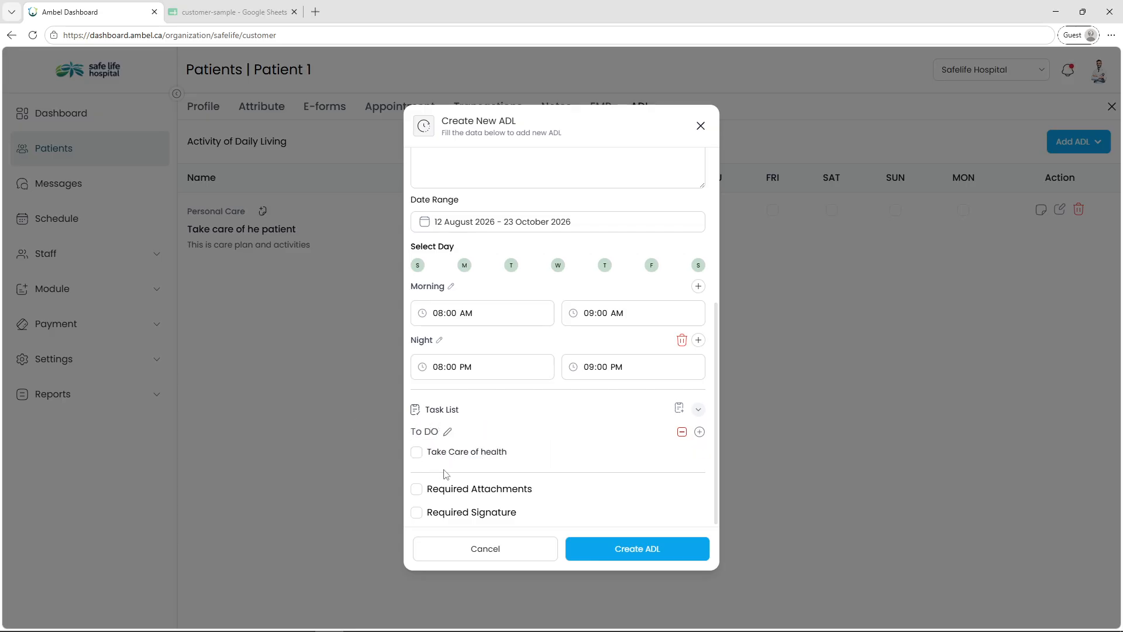
key("Return")
type("Medicine")
Add the Yes & No question "Did he eat already?" to the task list and make a signature required for the ADL.
scroll(585, 410, "down", 1)
left_click(679, 389)
left_click(633, 347)
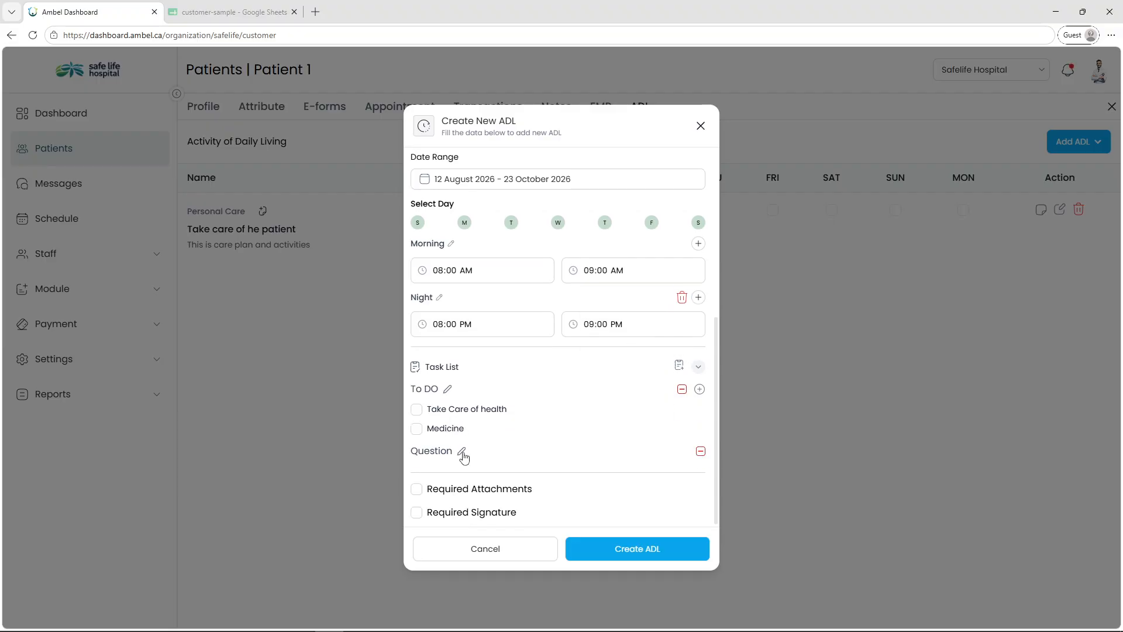
type("Did he eat already?")
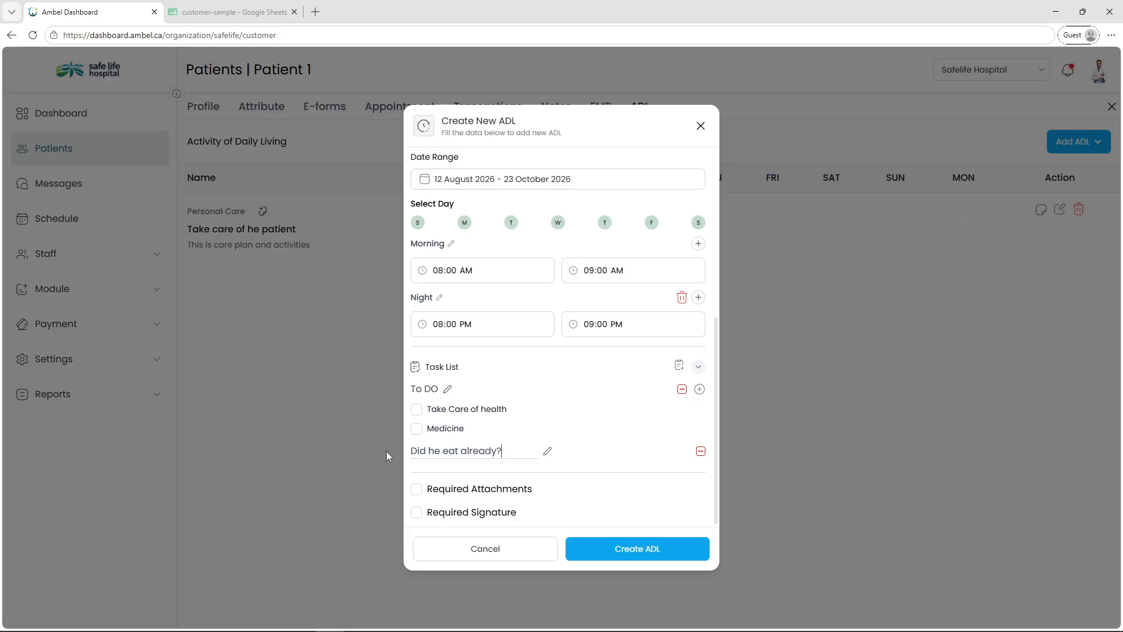
key("Return")
left_click(416, 513)
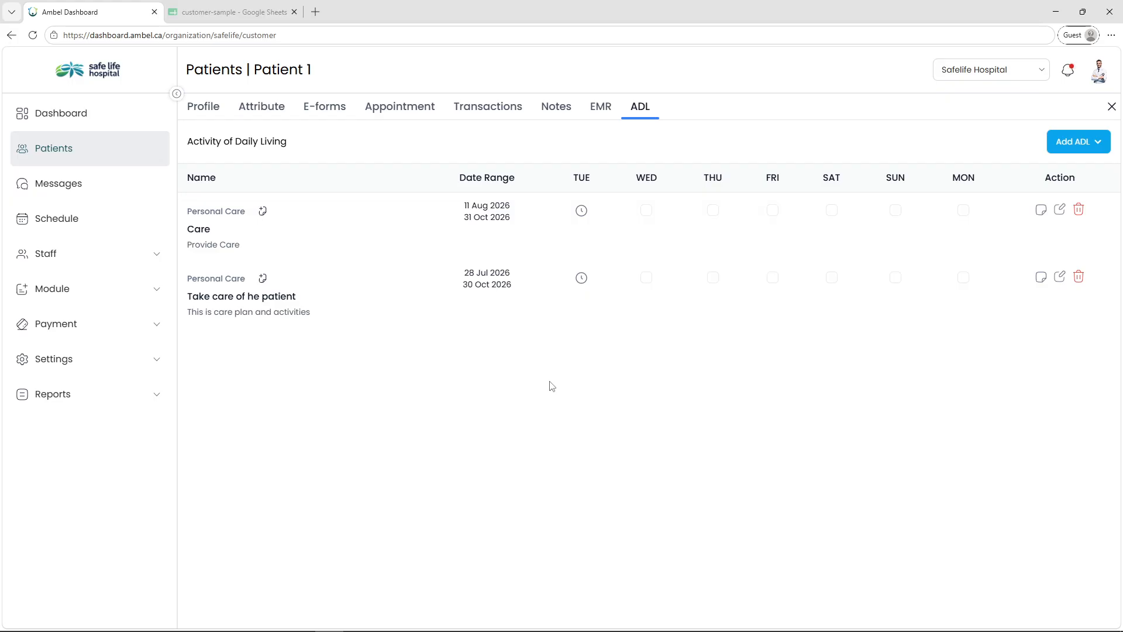
Check in the Care ADL's Tuesday Morning slot with both To DO items completed, the meal question answered Yes and a drawn signature.
left_click(582, 211)
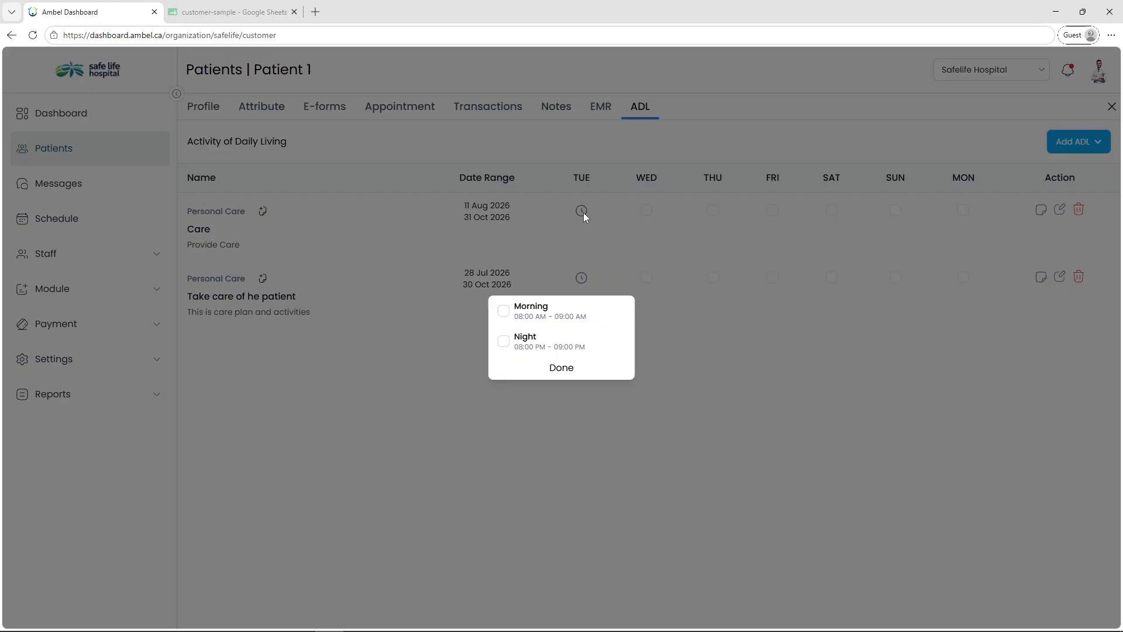
left_click(546, 313)
scroll(507, 460, "down", 1)
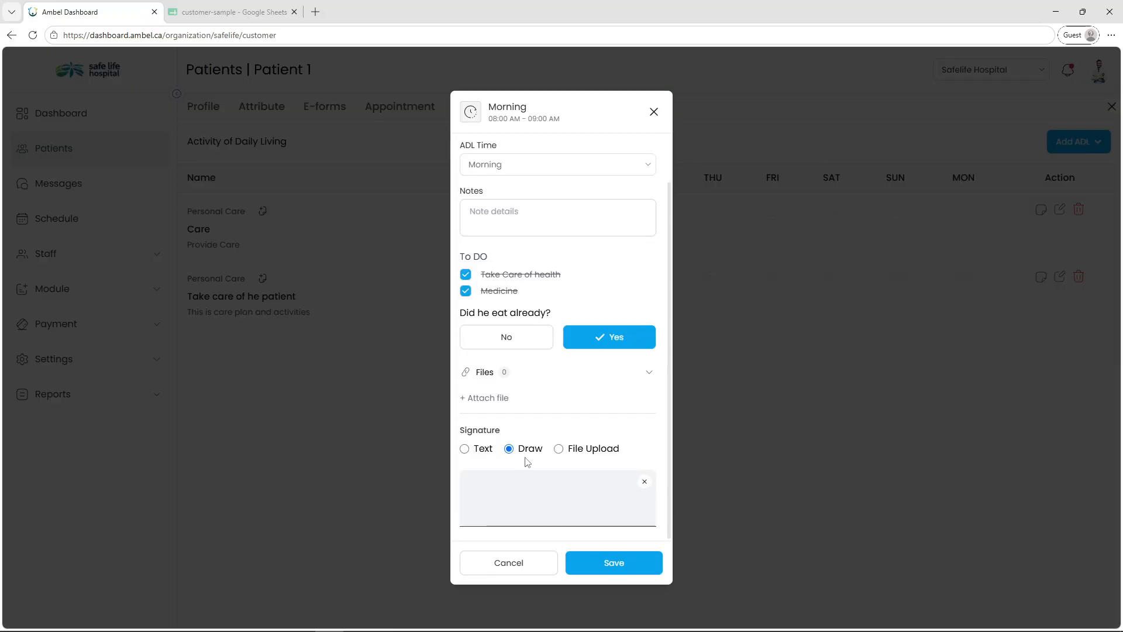
mouse_move(534, 480)
left_mouse_down()
mouse_move(518, 501)
mouse_move(562, 518)
left_mouse_up()
left_click(603, 564)
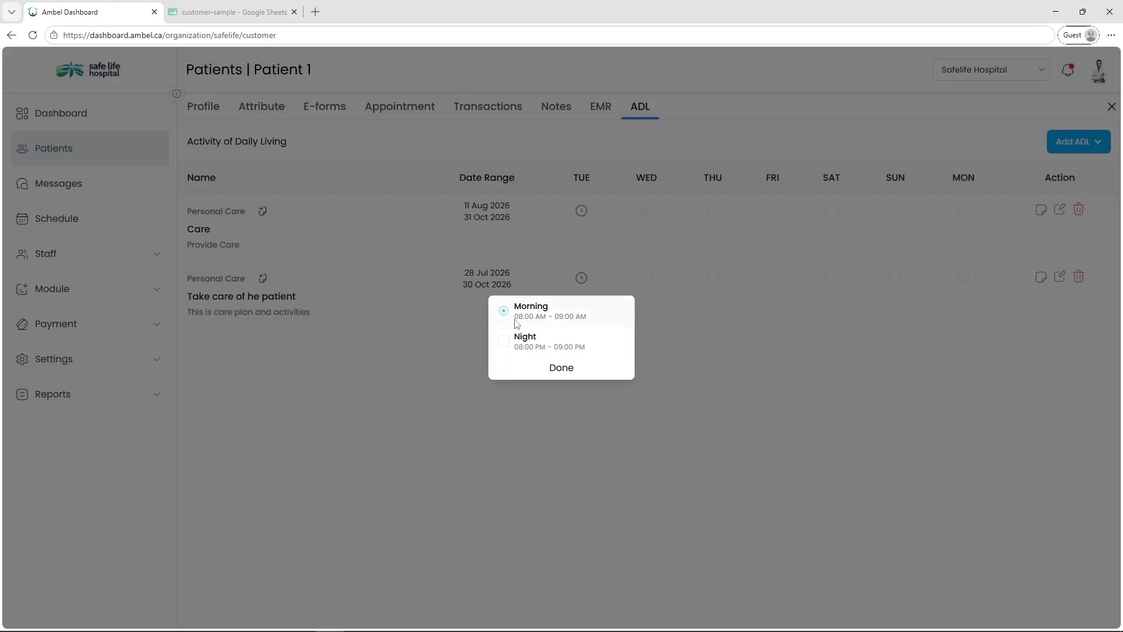
Check in the Tuesday Night slot with both To DO items completed, the meal question answered Yes and a drawn signature, and finish the check-in.
left_click(578, 345)
mouse_move(533, 491)
left_mouse_down()
mouse_move(560, 504)
mouse_move(580, 489)
left_mouse_up()
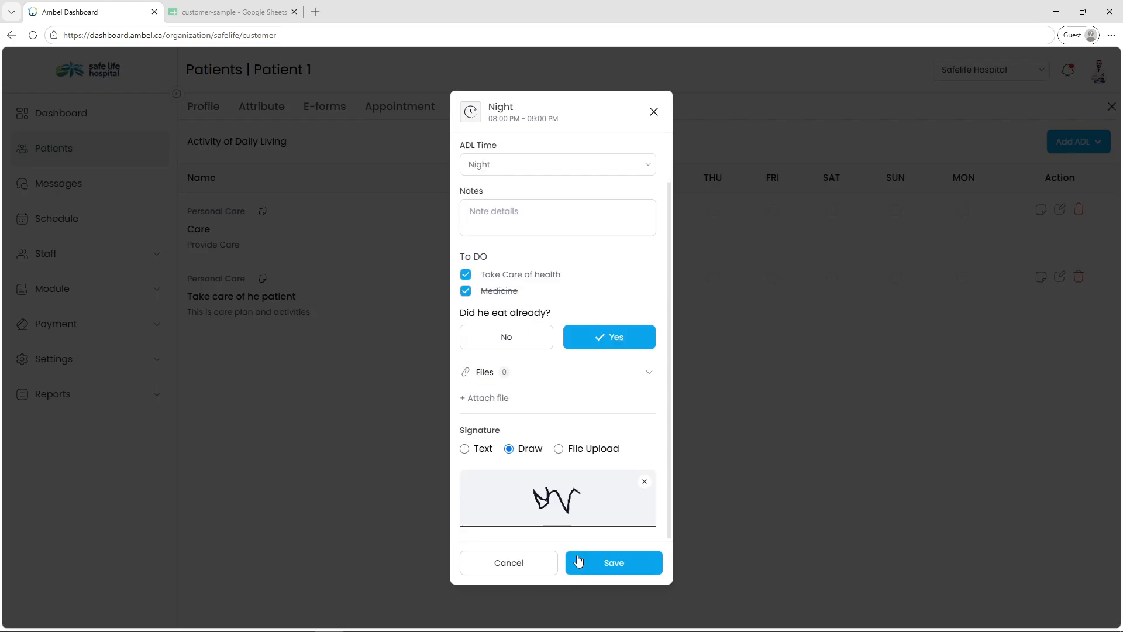
left_click(616, 564)
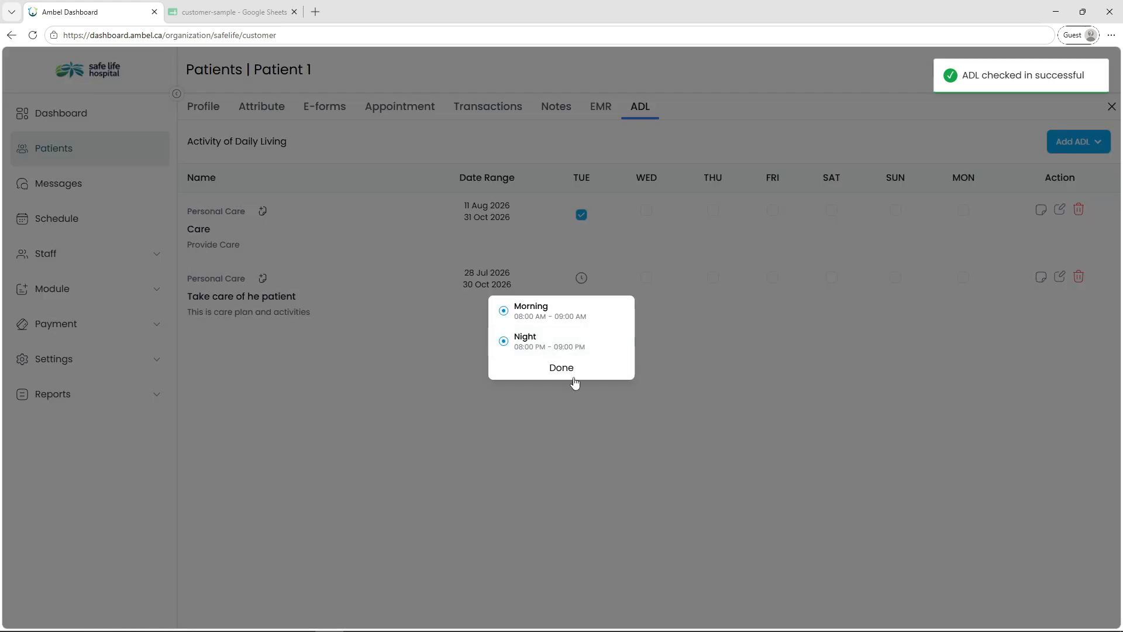
left_click(561, 370)
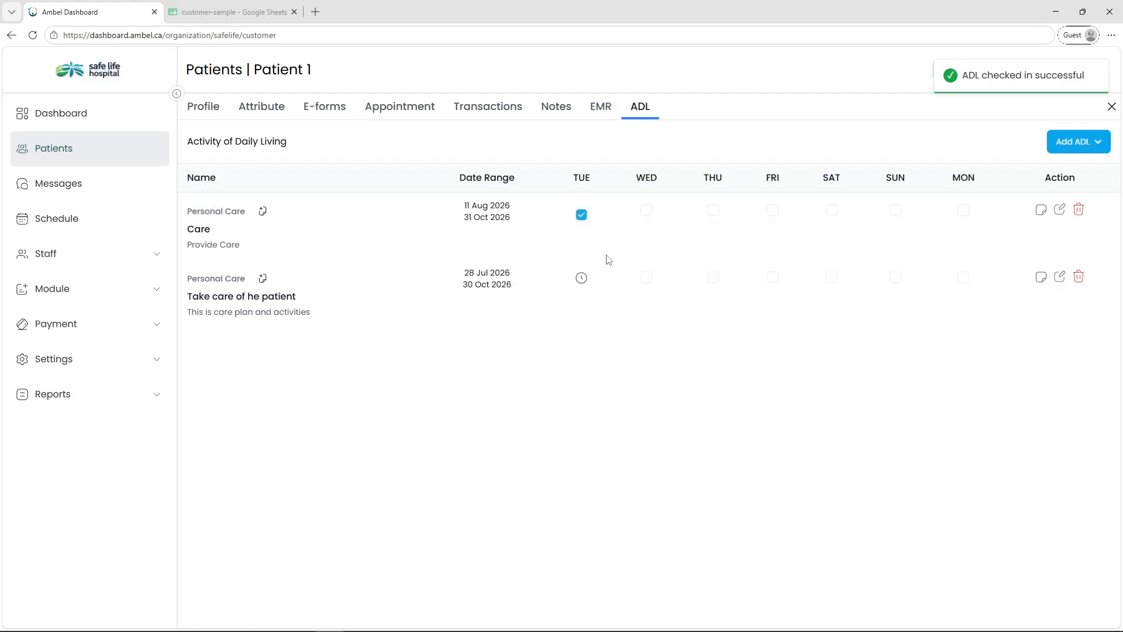
View the practitioners that can be blacklisted from the patient's profile, and close the blacklist dialog without saving.
left_click(209, 111)
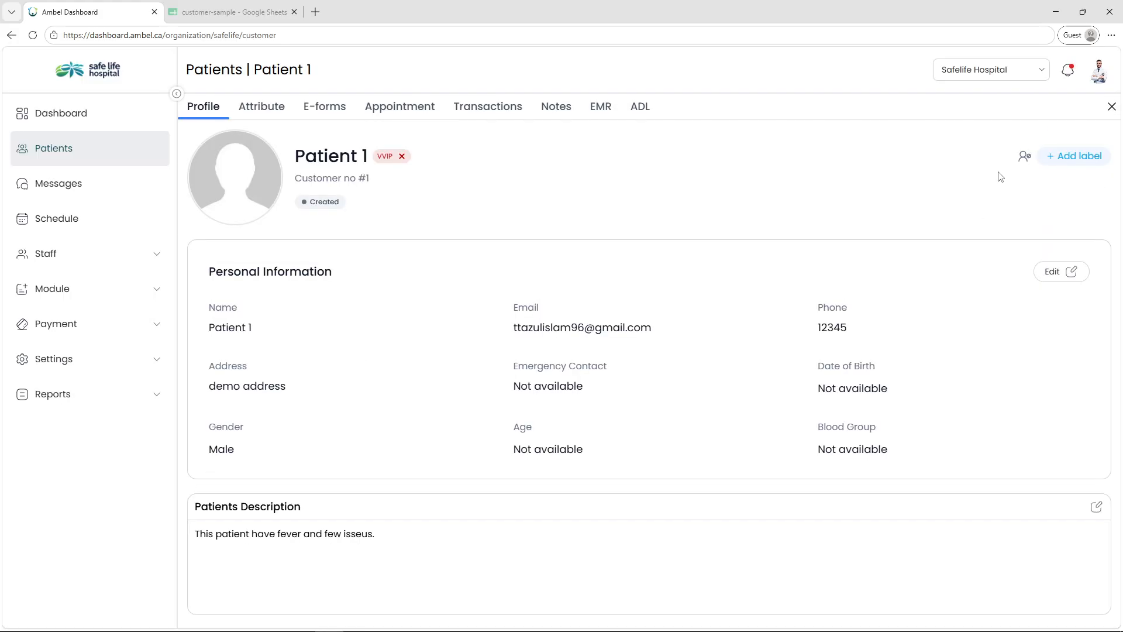
left_click(1023, 165)
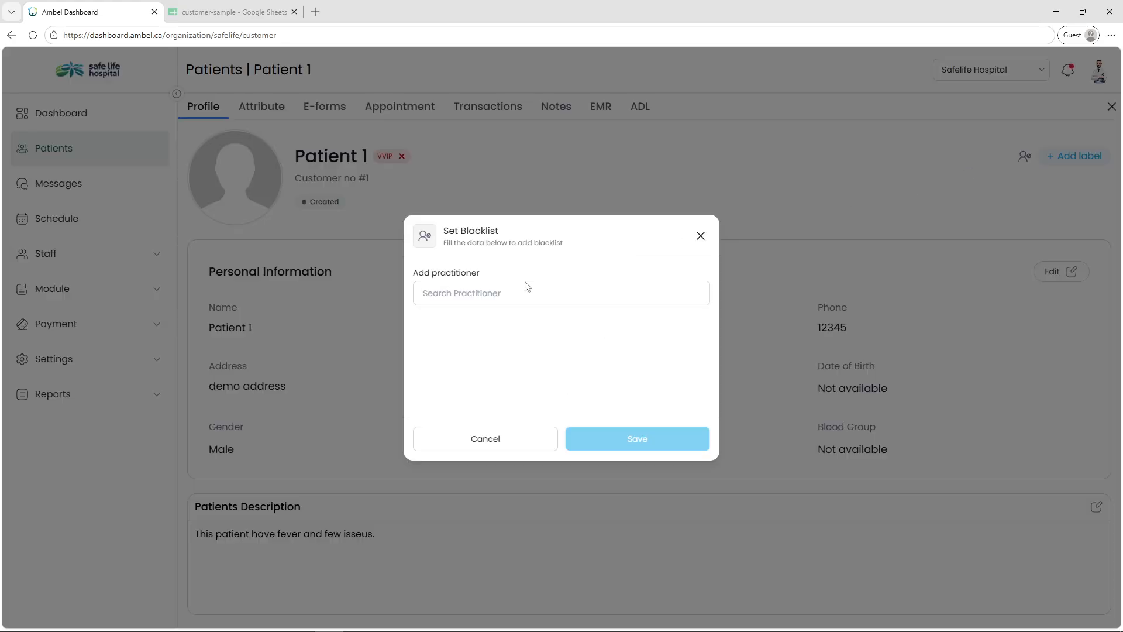
left_click(496, 295)
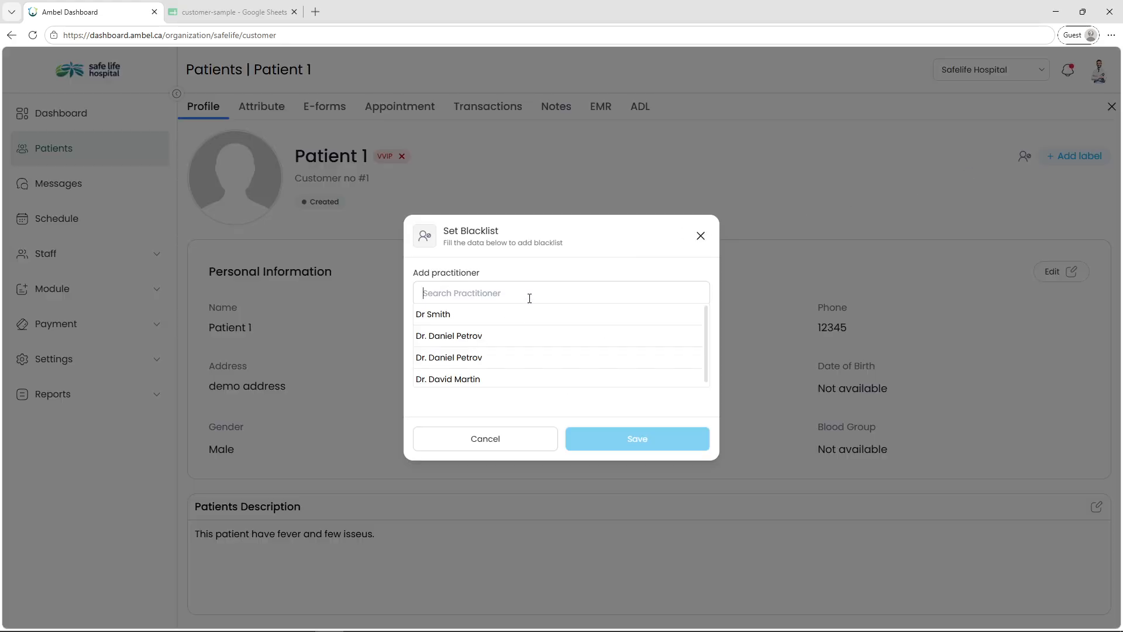
left_click(701, 237)
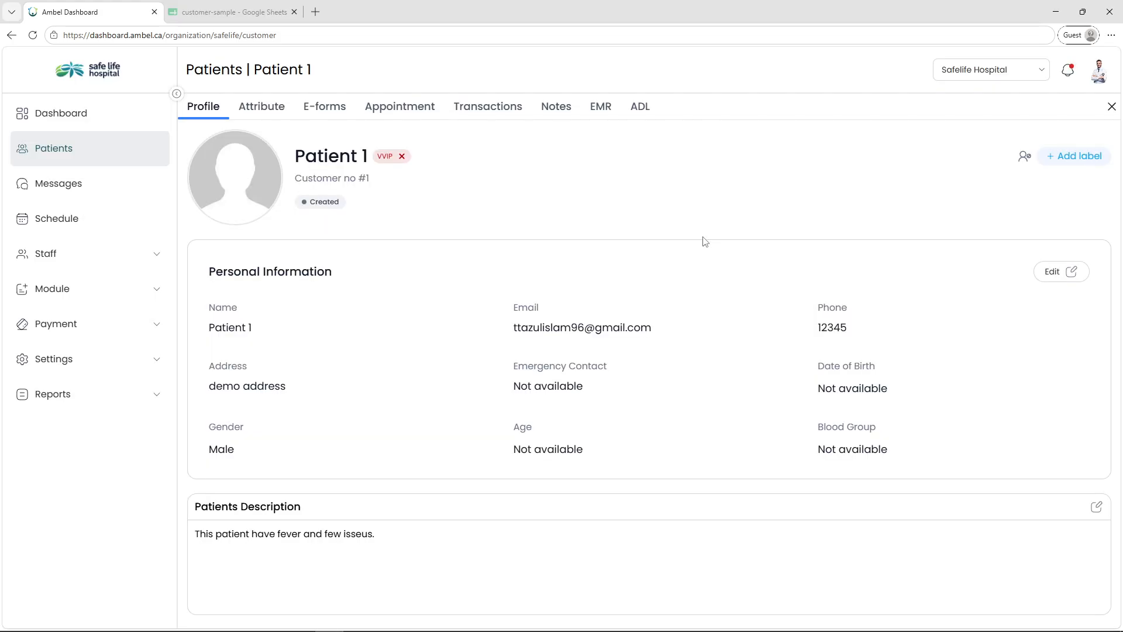